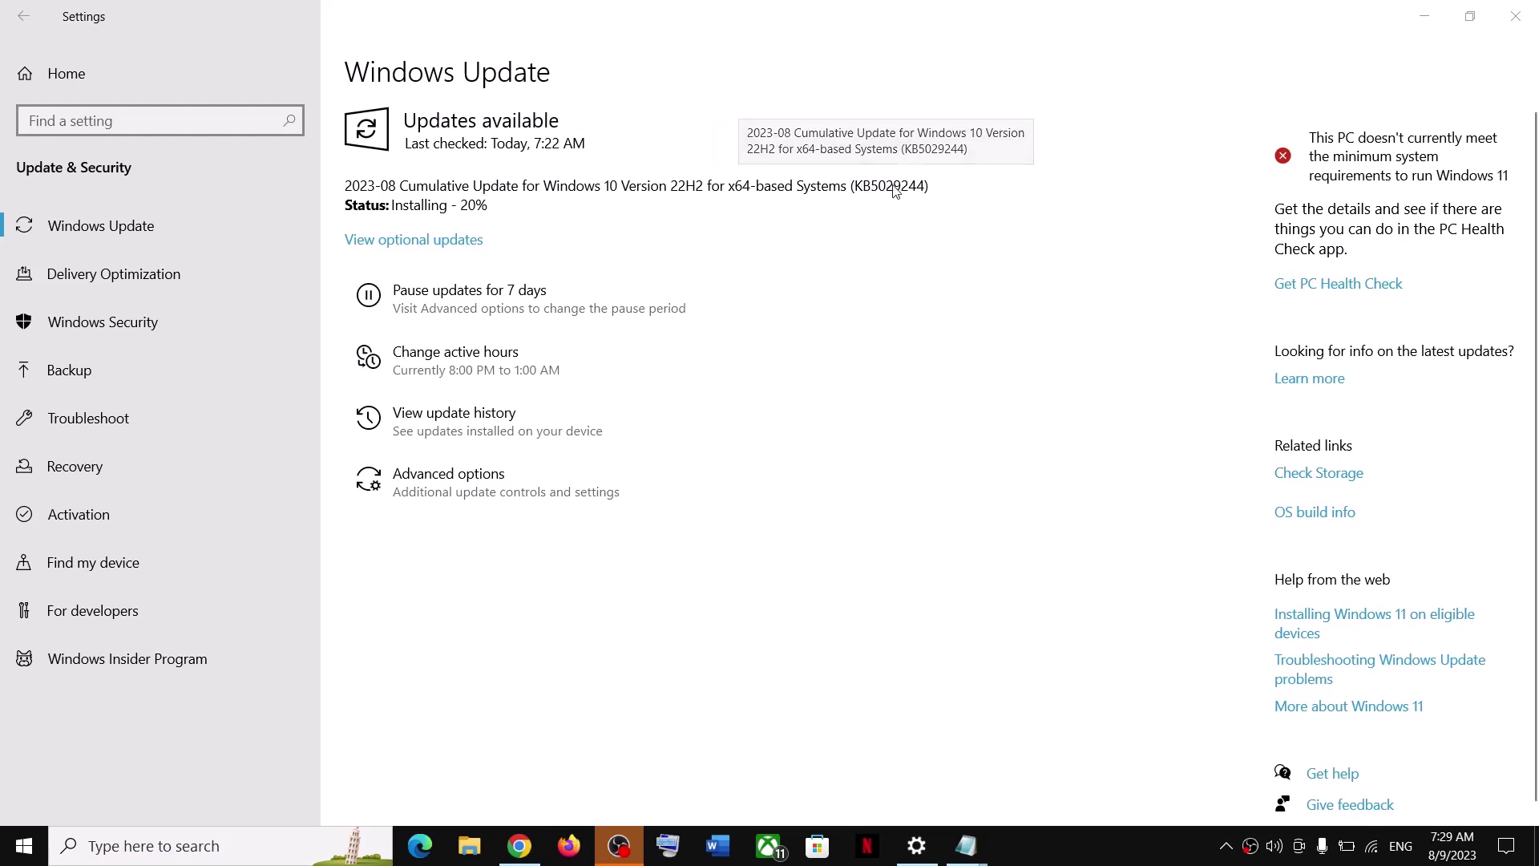
Open View update history to review the previously installed updates
click(449, 430)
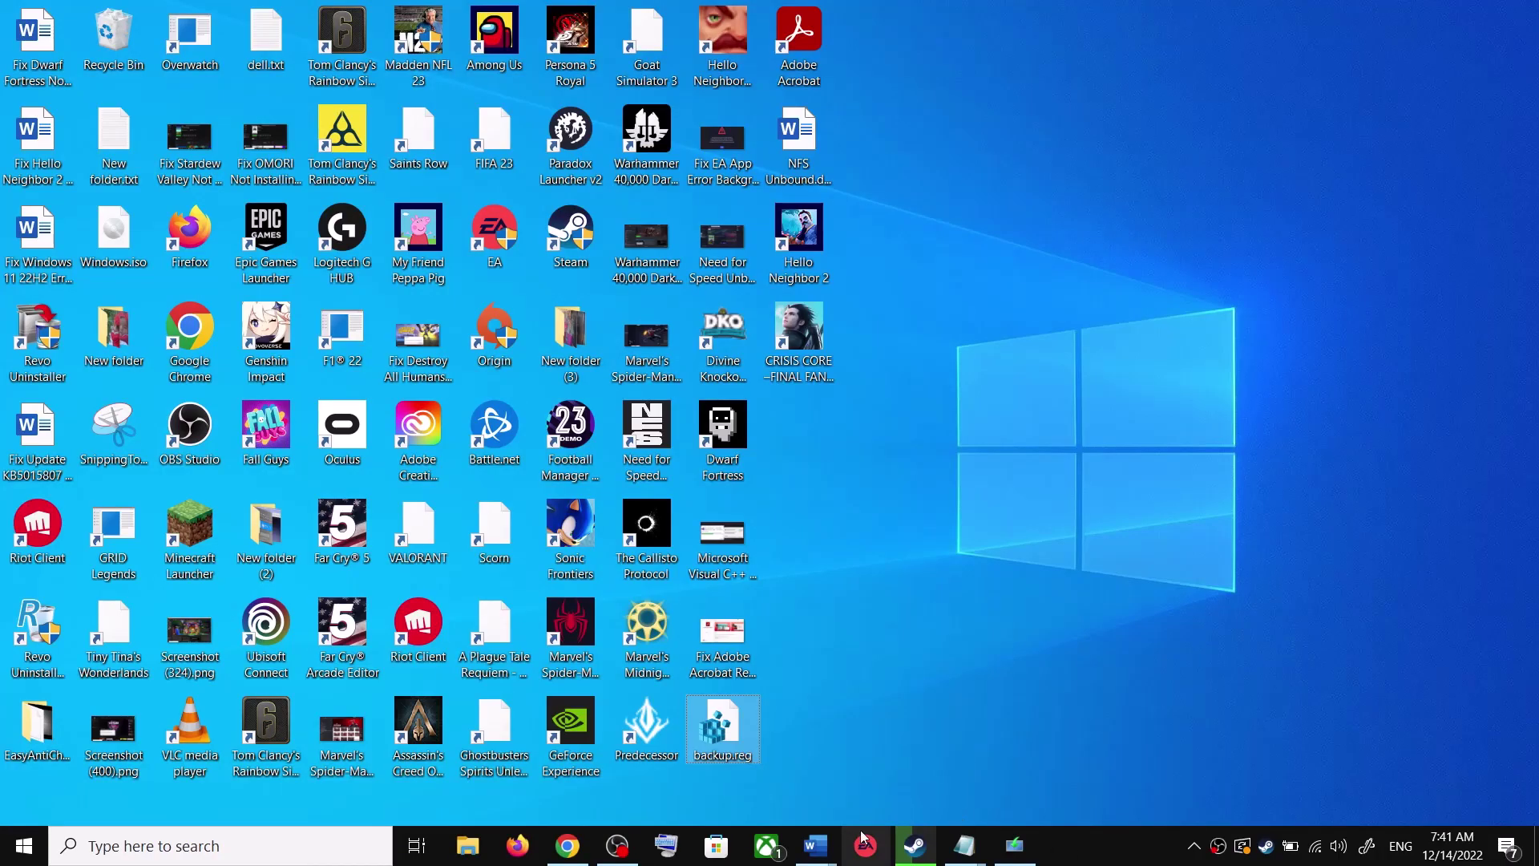
Return to the Fix Update guide, then expand Windows Update under Update & Security's Additional troubleshooters
mouse_move(815, 845)
click(885, 802)
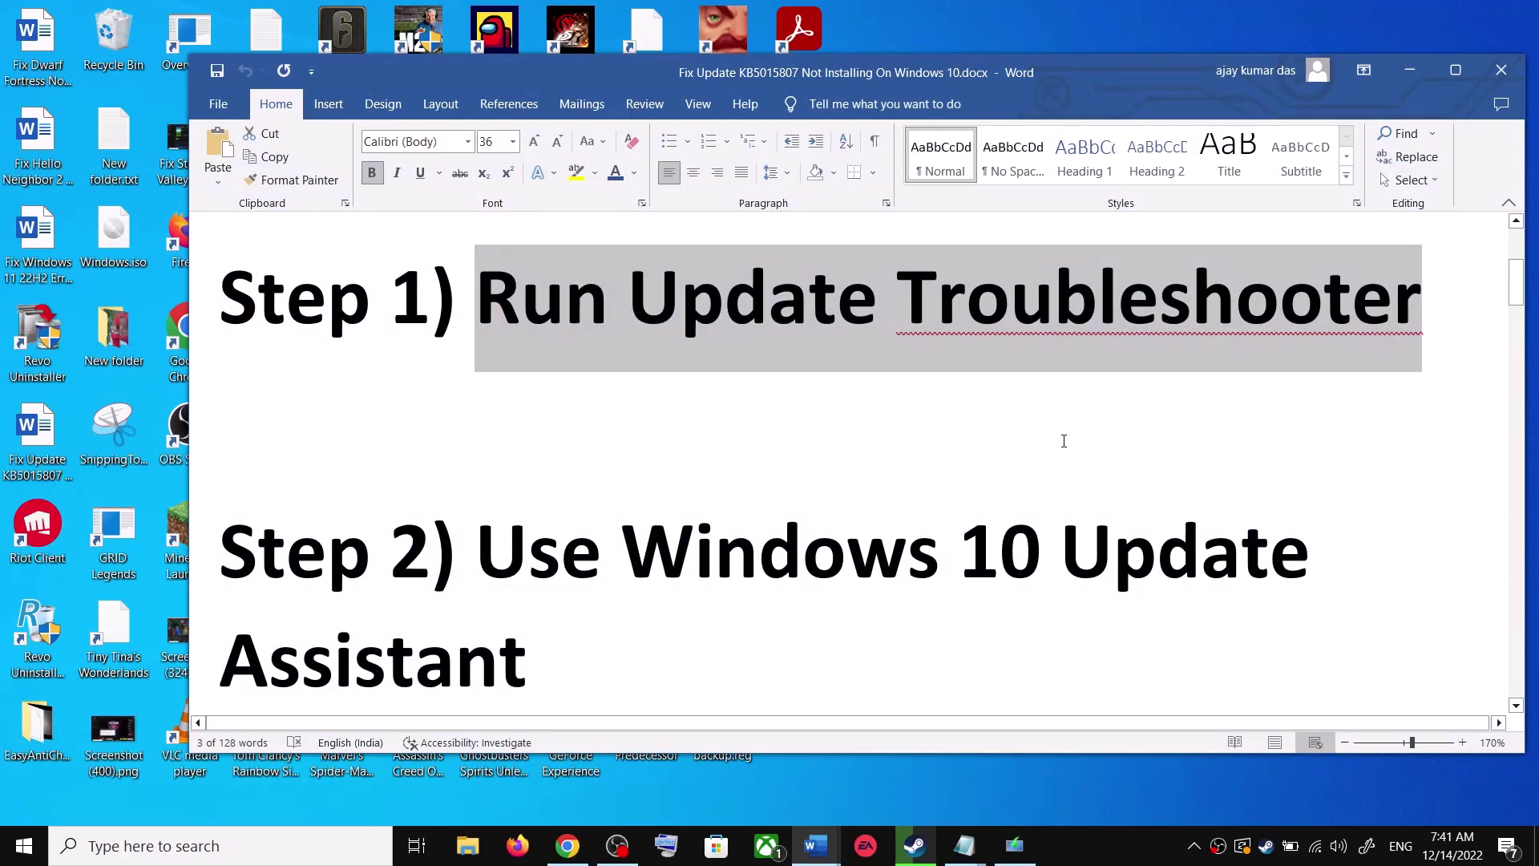
key(super+i)
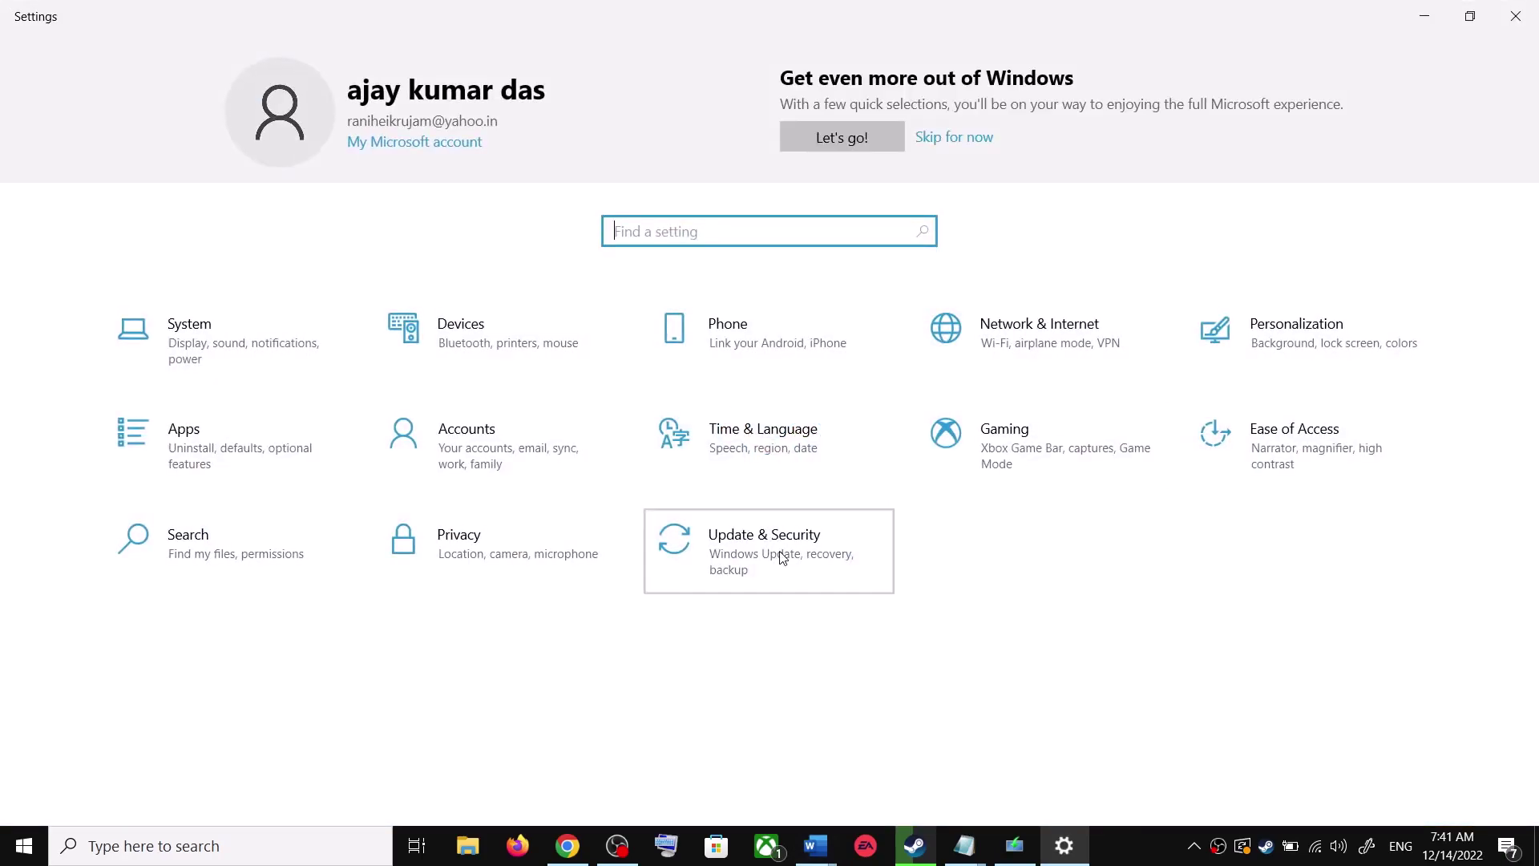
click(782, 557)
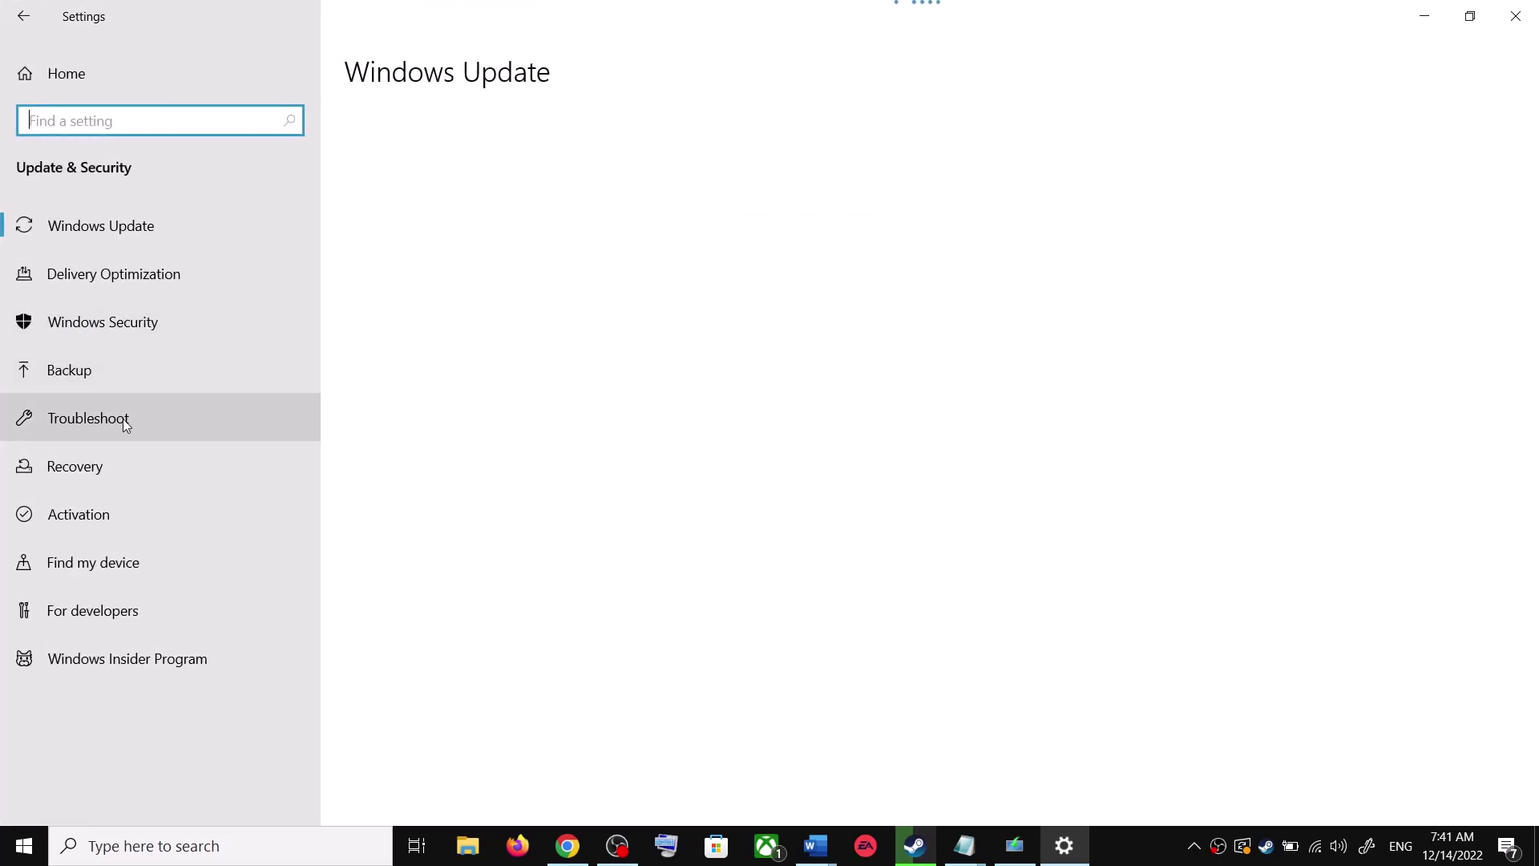
click(122, 419)
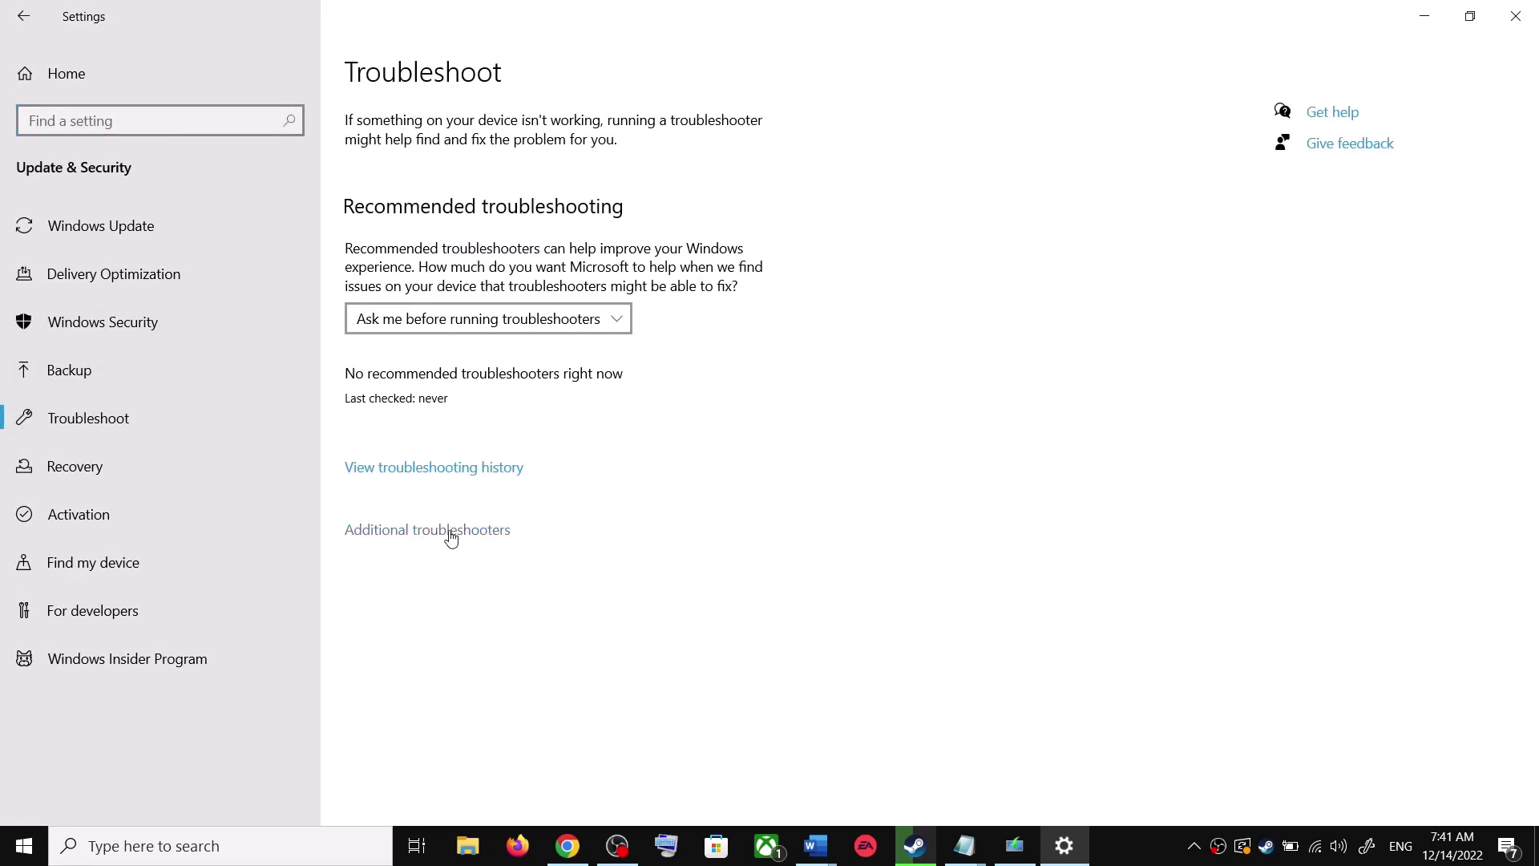
click(451, 536)
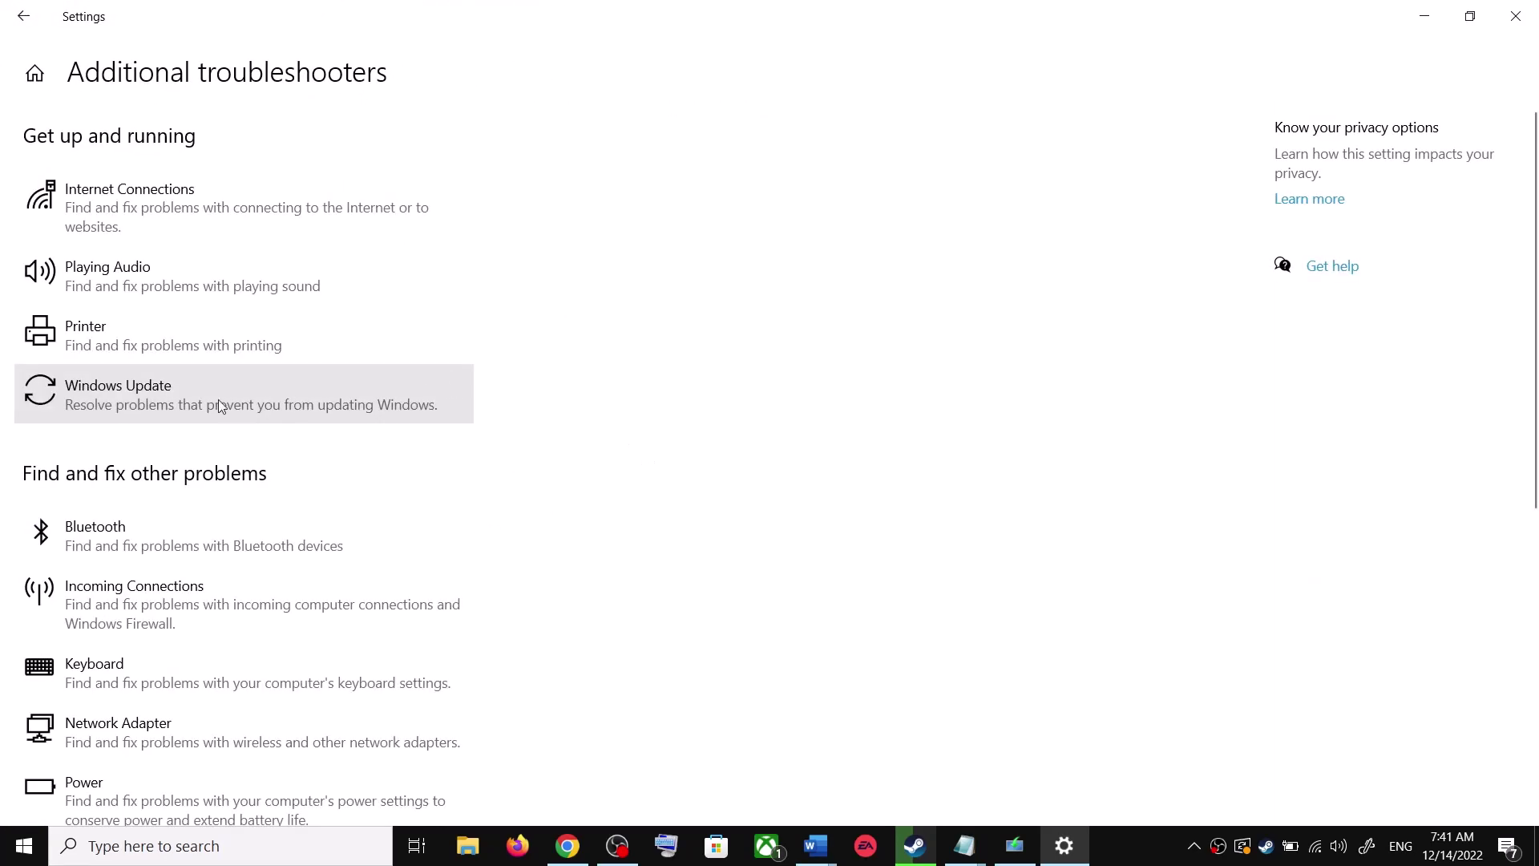
click(186, 402)
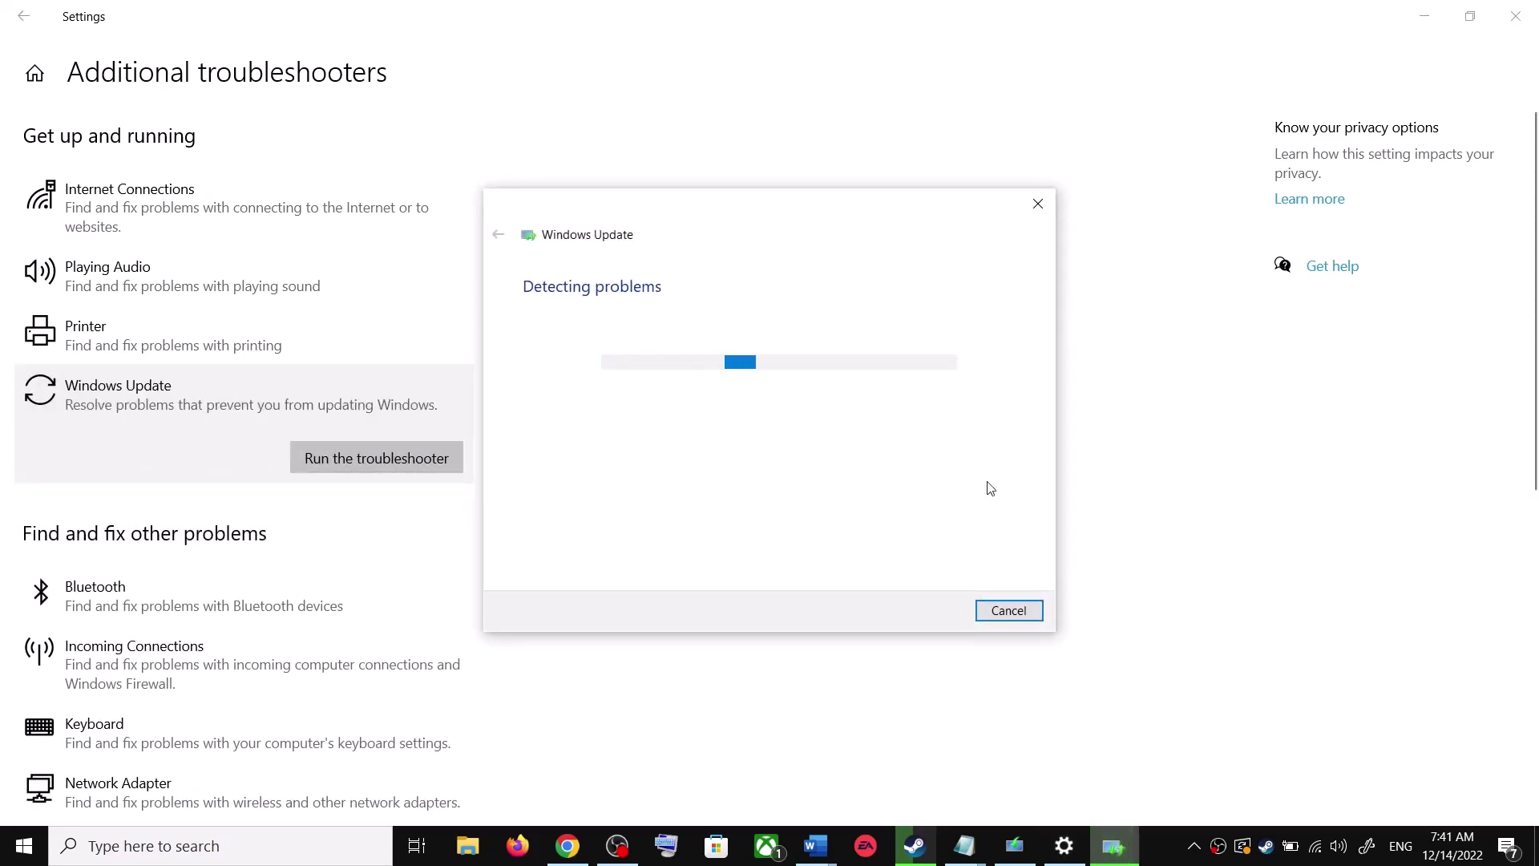
Open the Start menu power options, then dismiss them without restarting
click(14, 861)
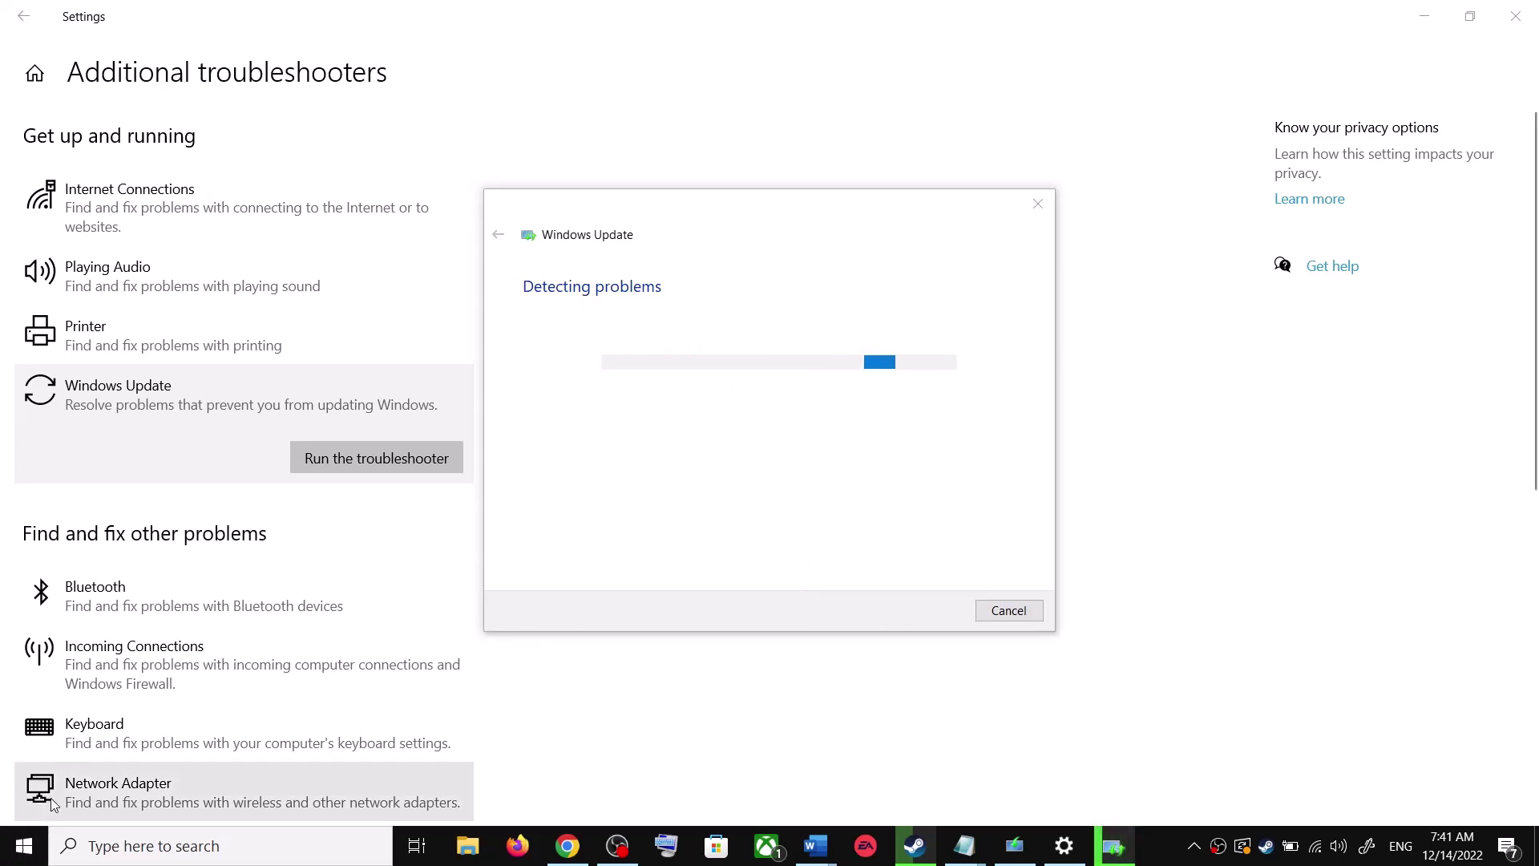
click(26, 802)
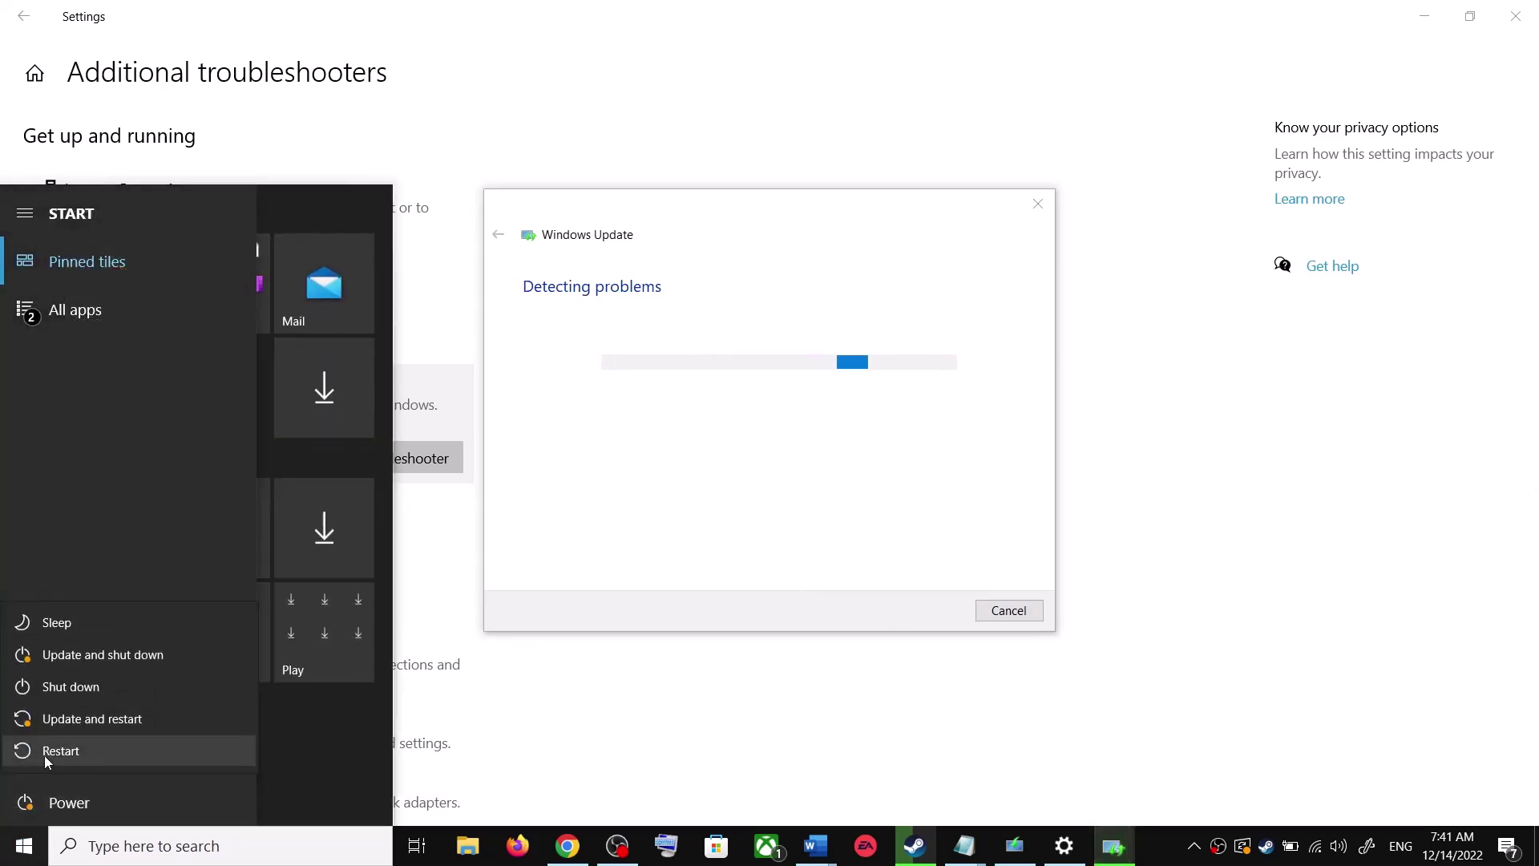
click(1174, 343)
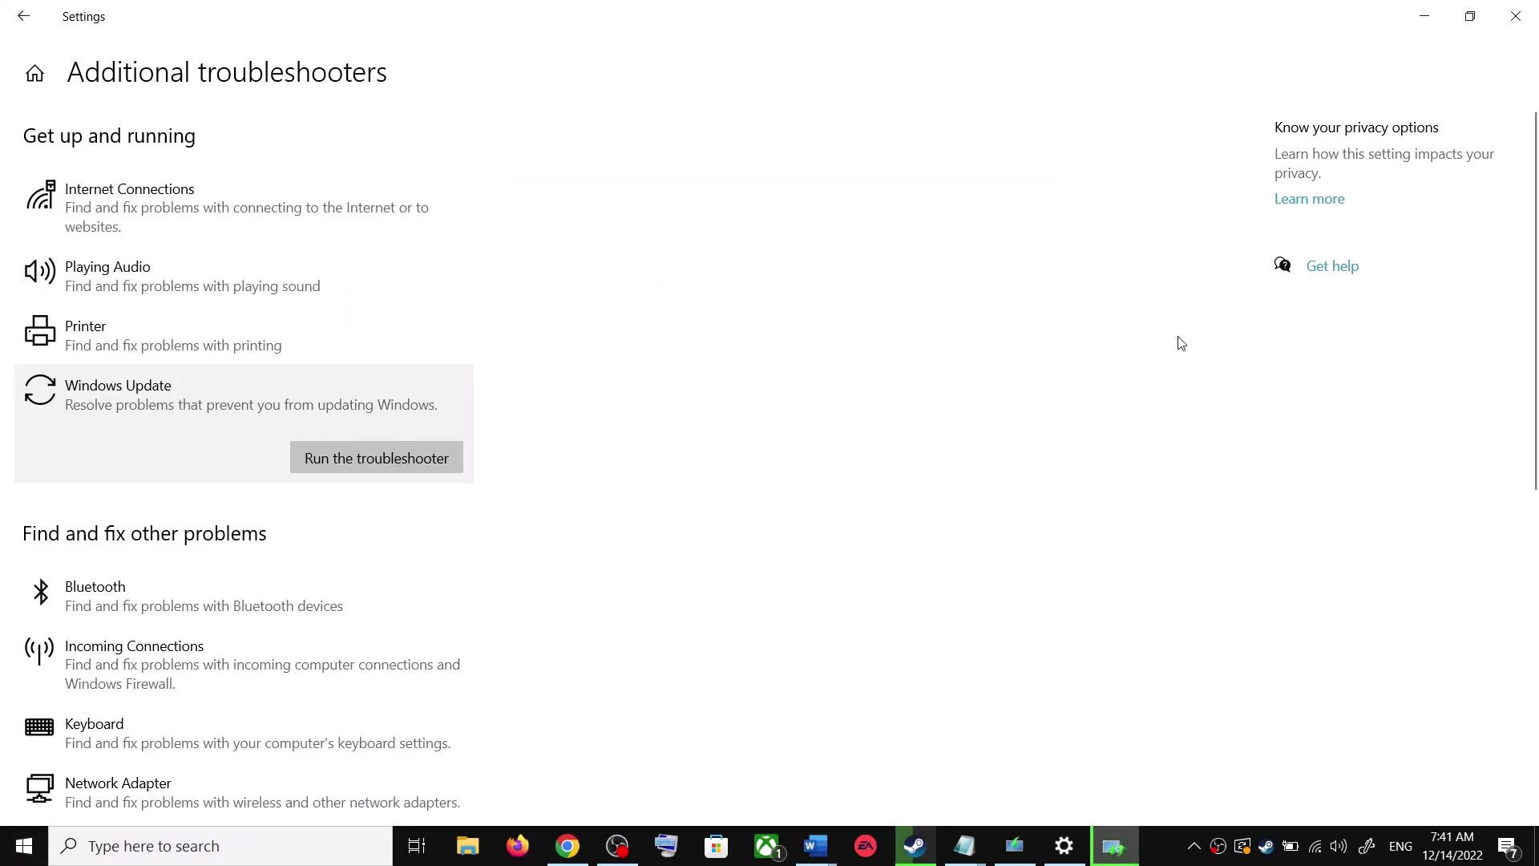
In the Fix Update guide, scroll to and select the Update Assistant download link
click(830, 849)
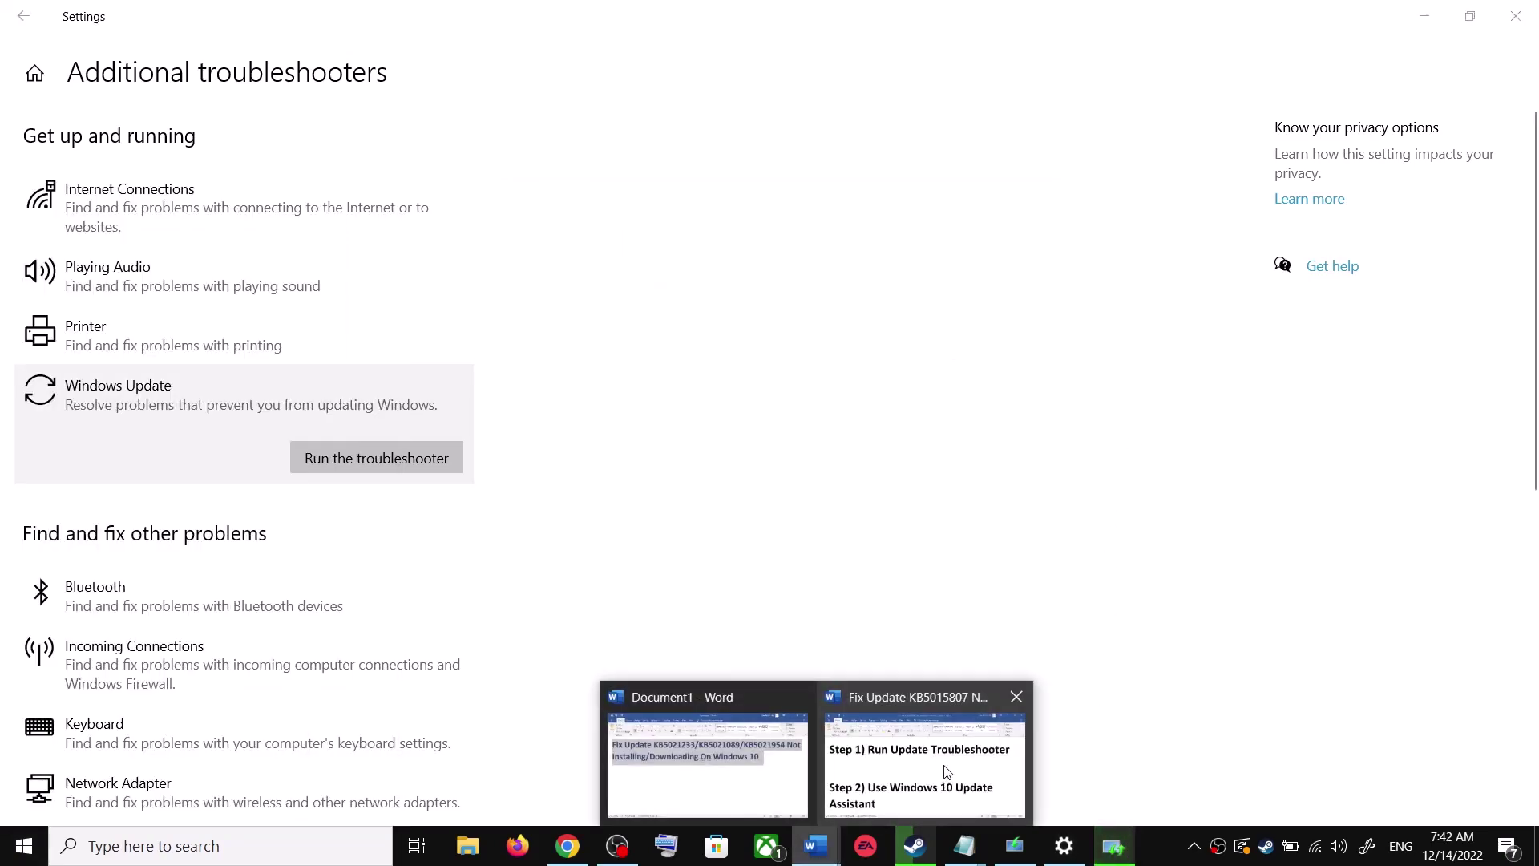
click(922, 753)
scroll(519, 558, down, 1)
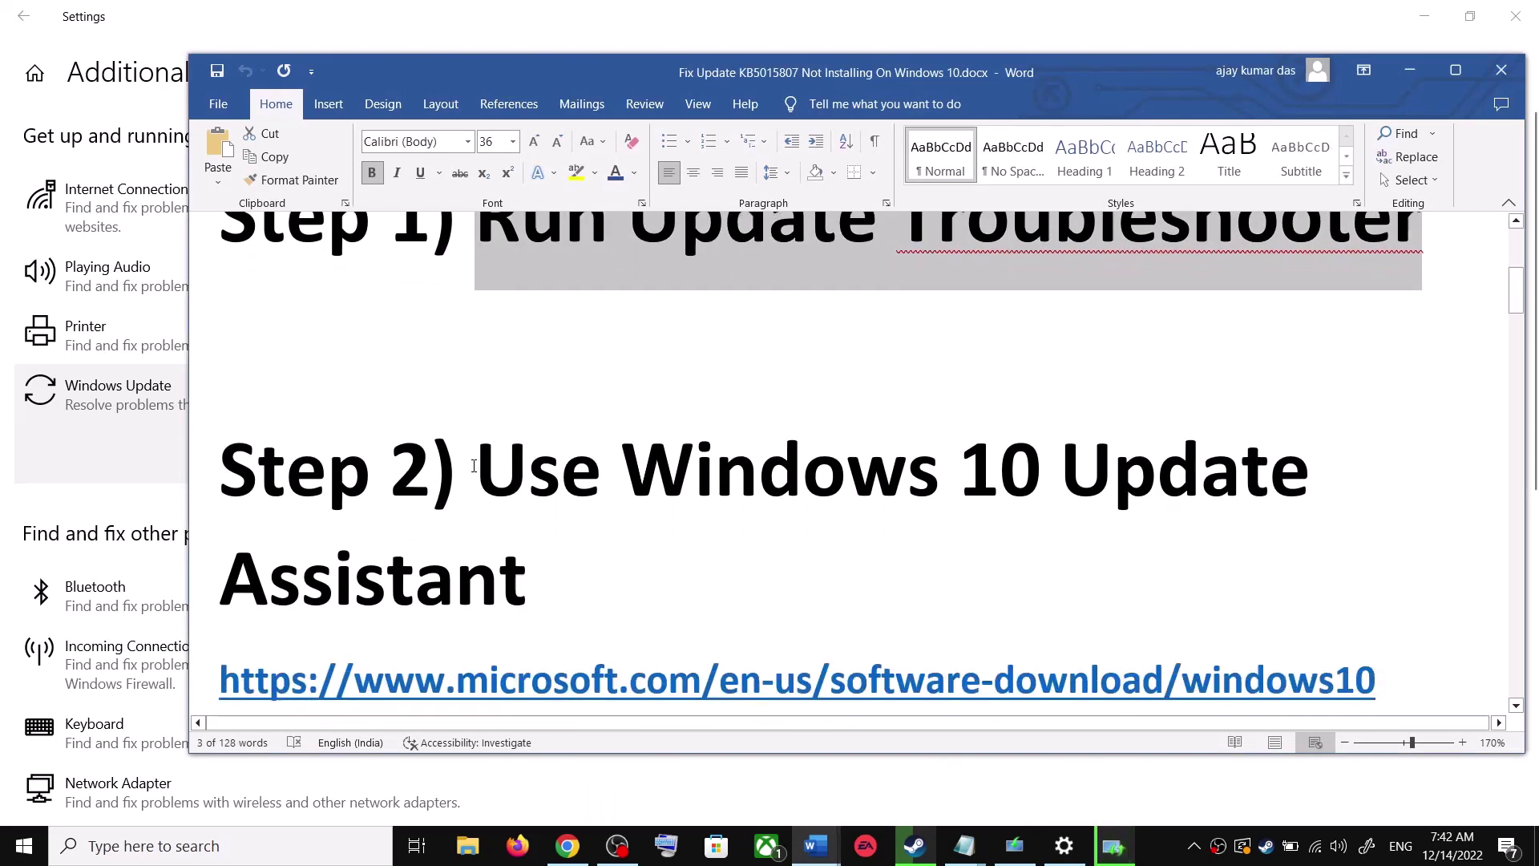
drag(479, 473, 585, 581)
scroll(650, 622, down, 1)
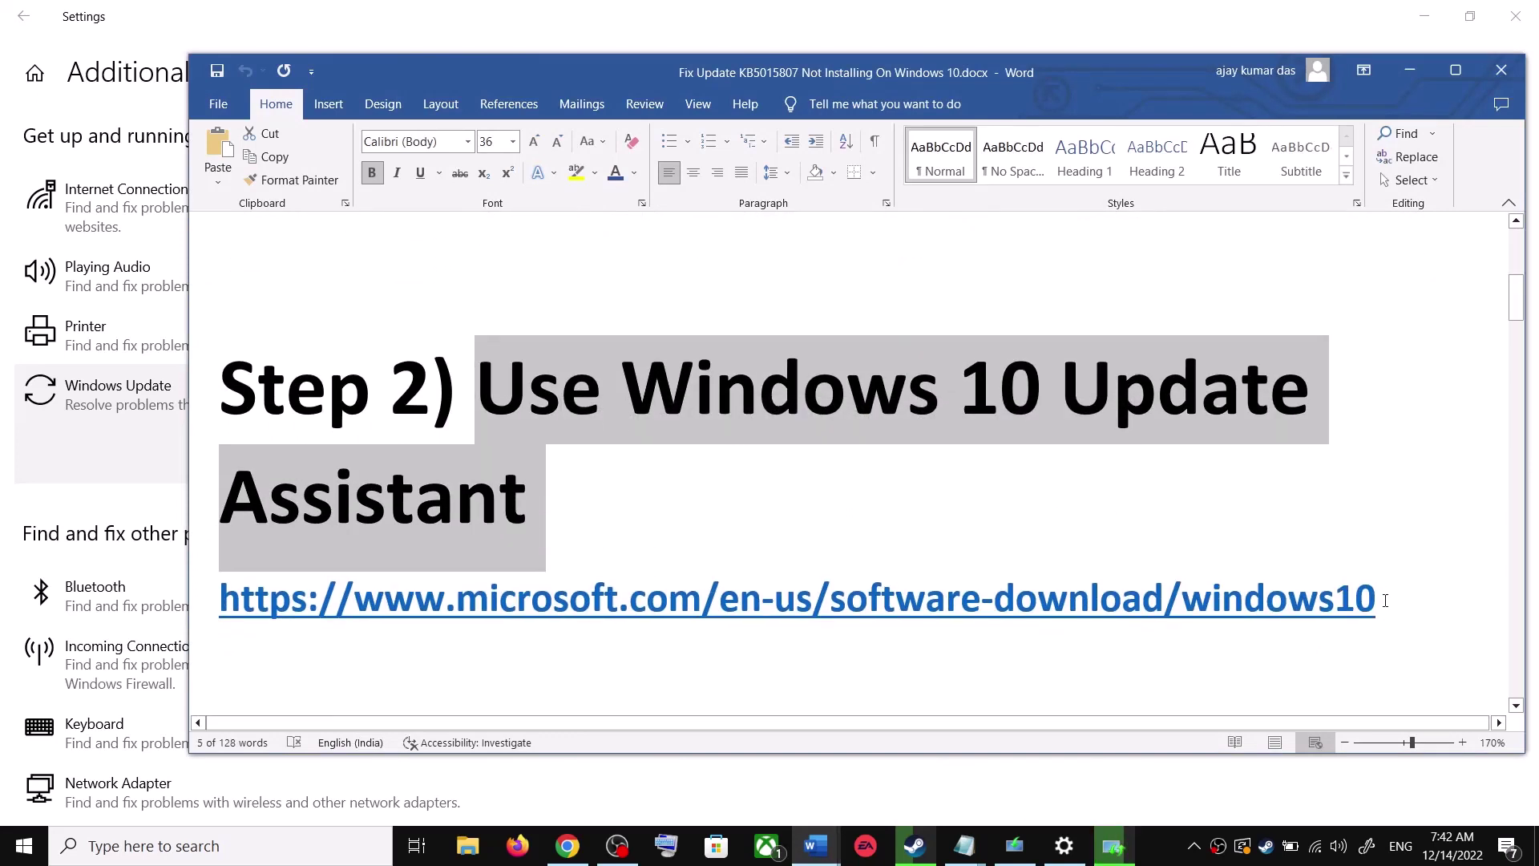
triple_click(1385, 601)
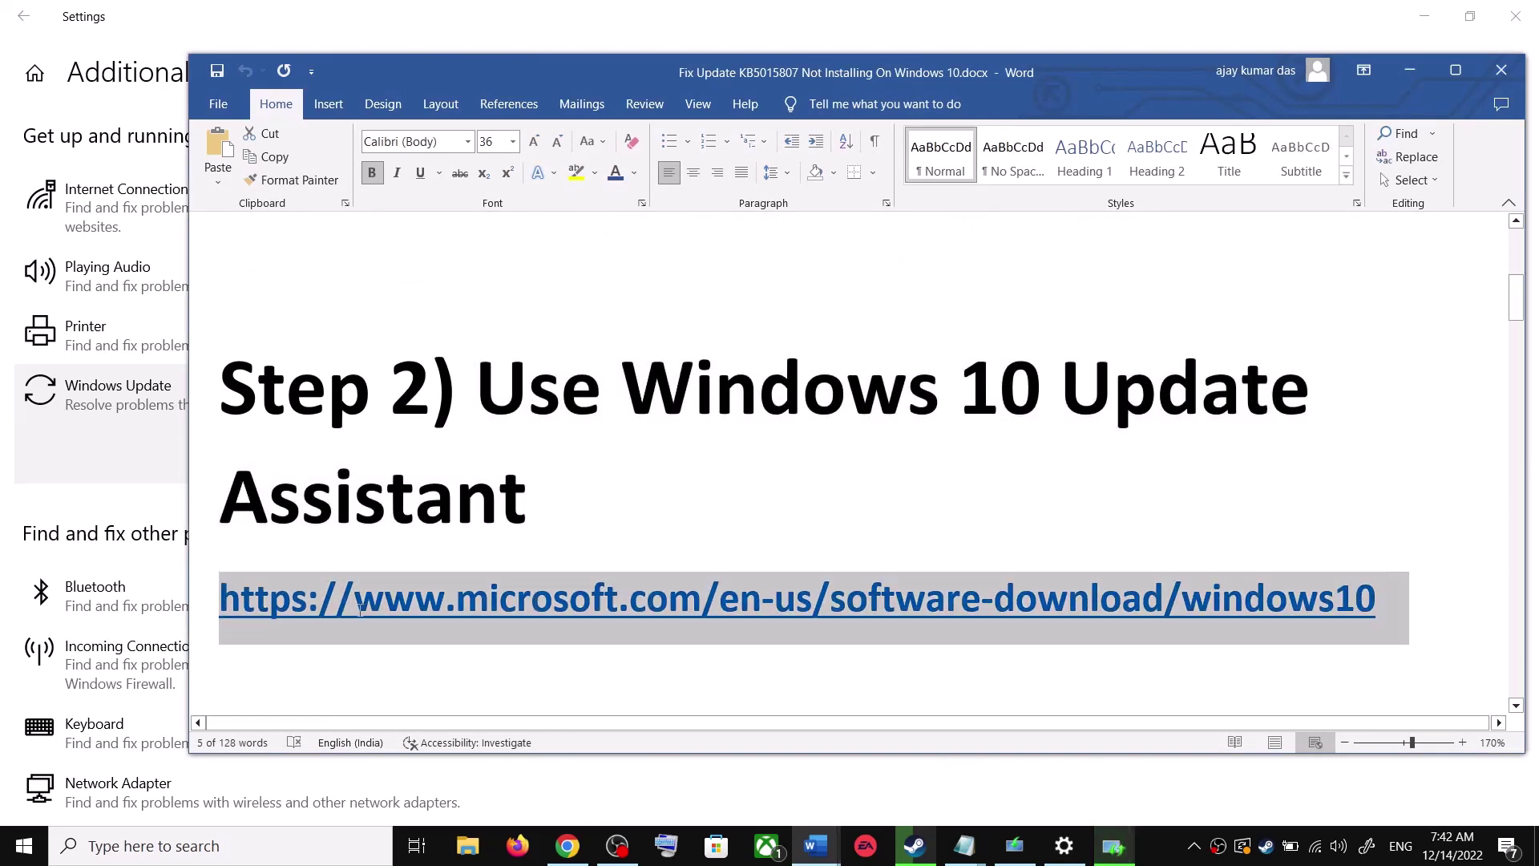
On the Download Windows 10 page, download and run the Update Assistant, then close it
click(569, 848)
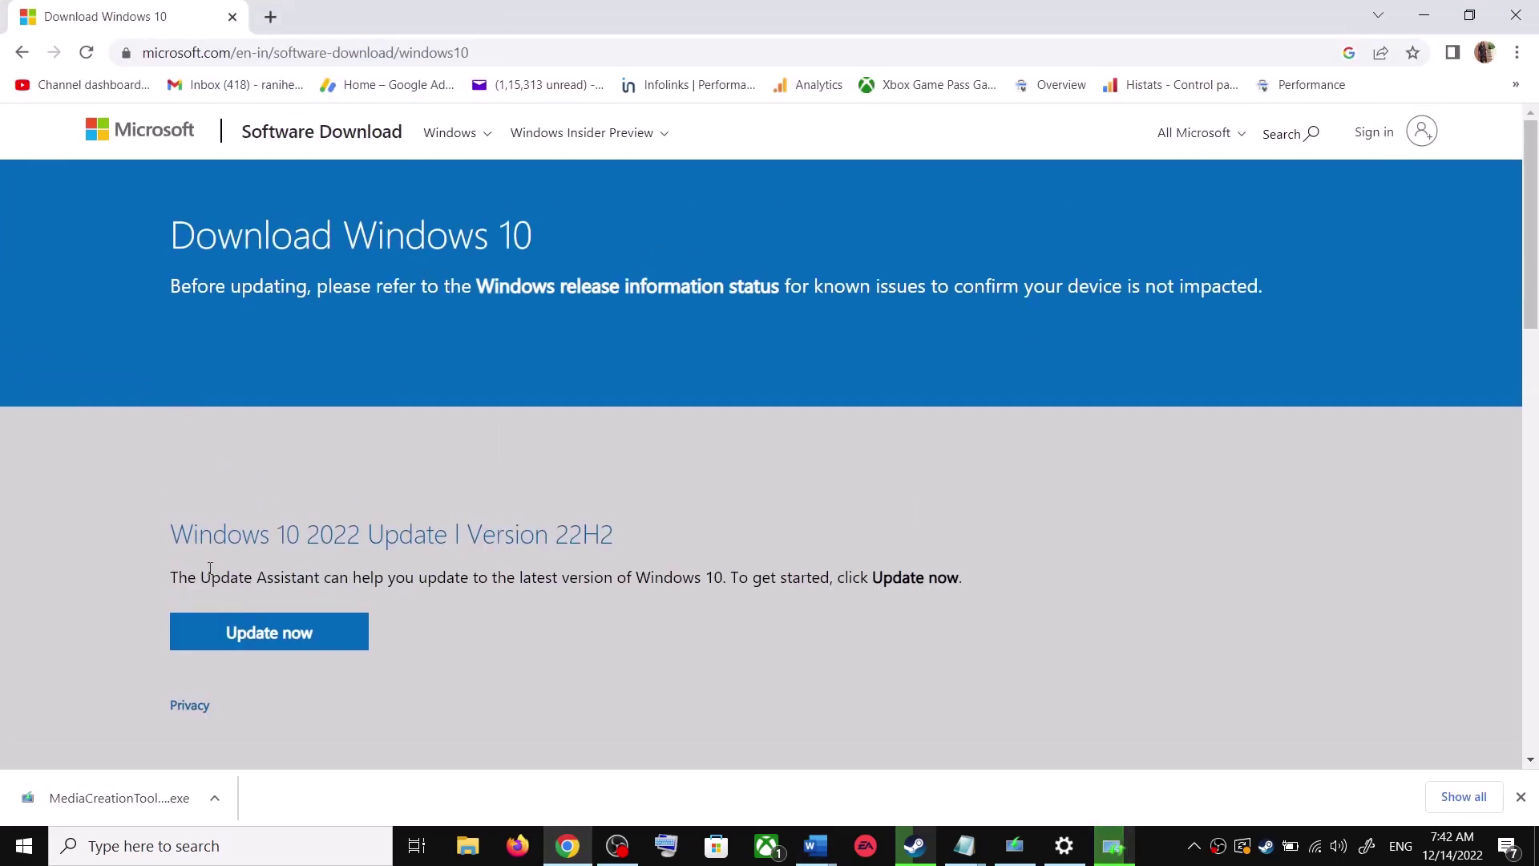
drag(198, 579, 319, 578)
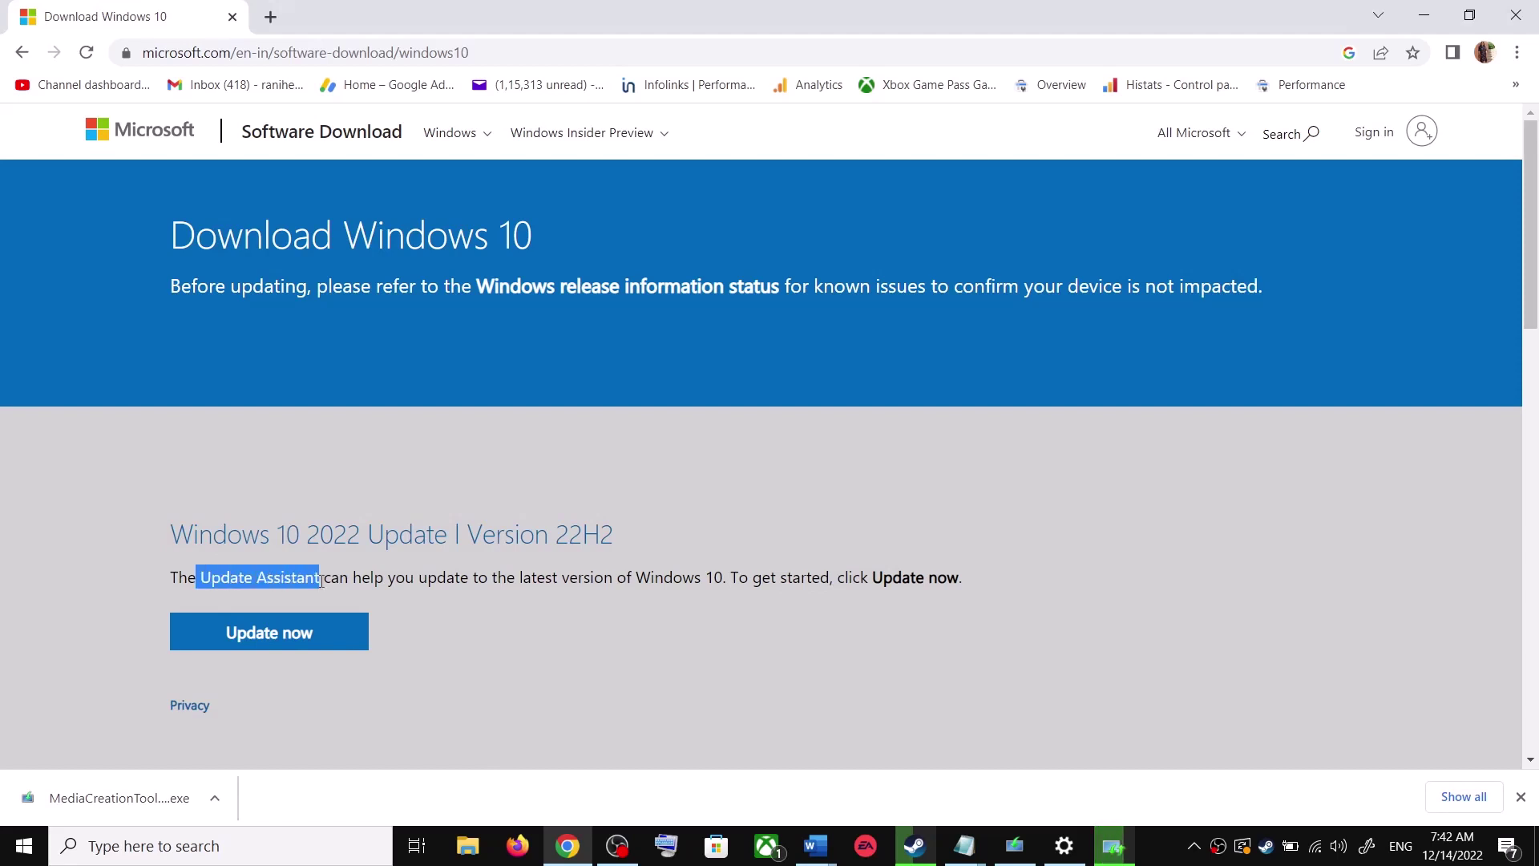
click(307, 635)
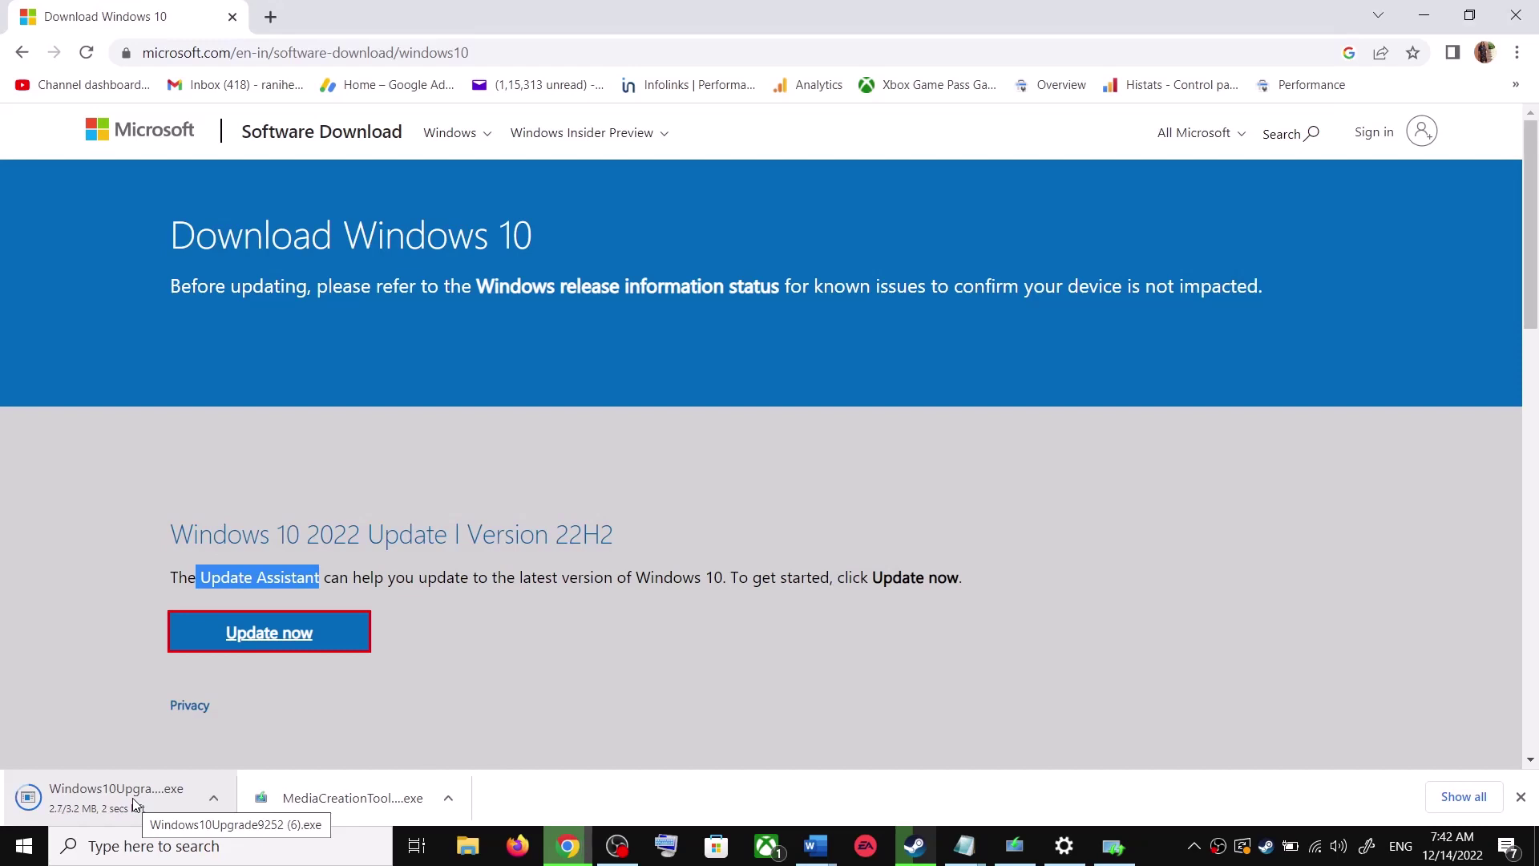
click(132, 796)
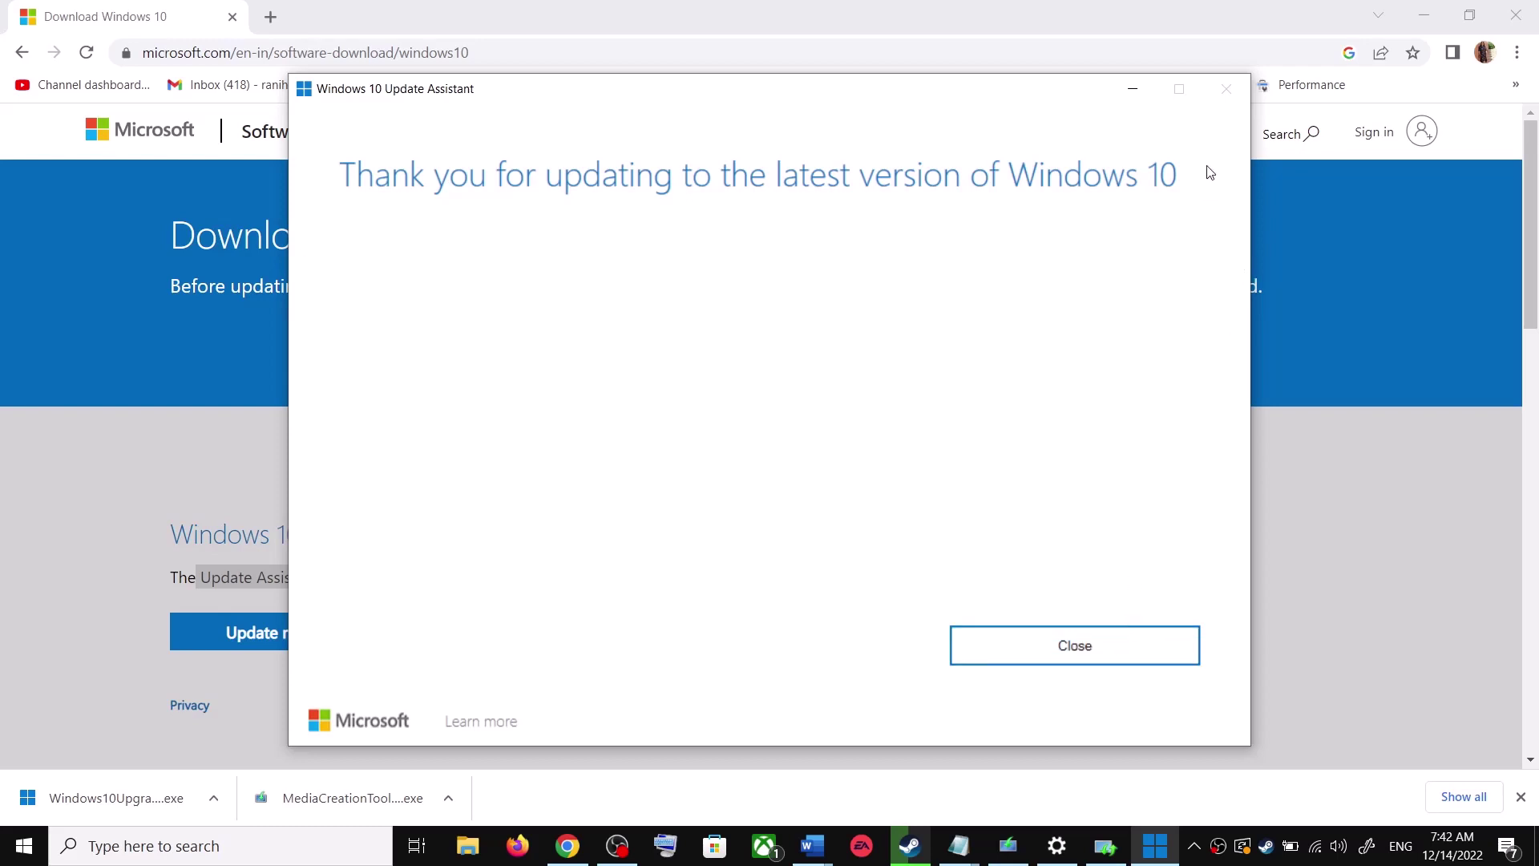
click(1120, 649)
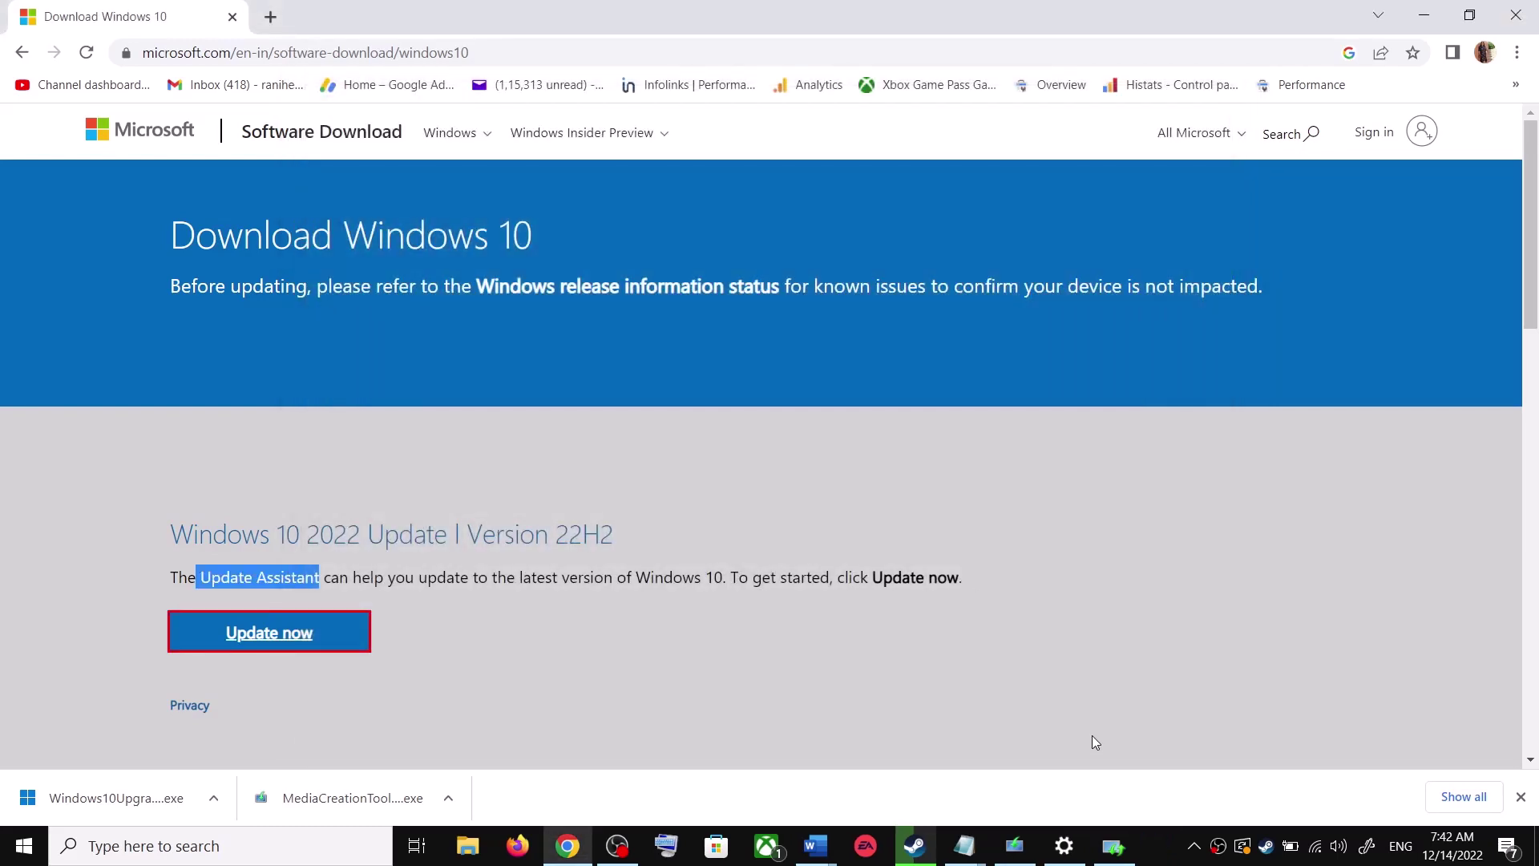
In the Word guide, copy the Step 3 commands from SC config through net start appidsvc
mouse_move(815, 845)
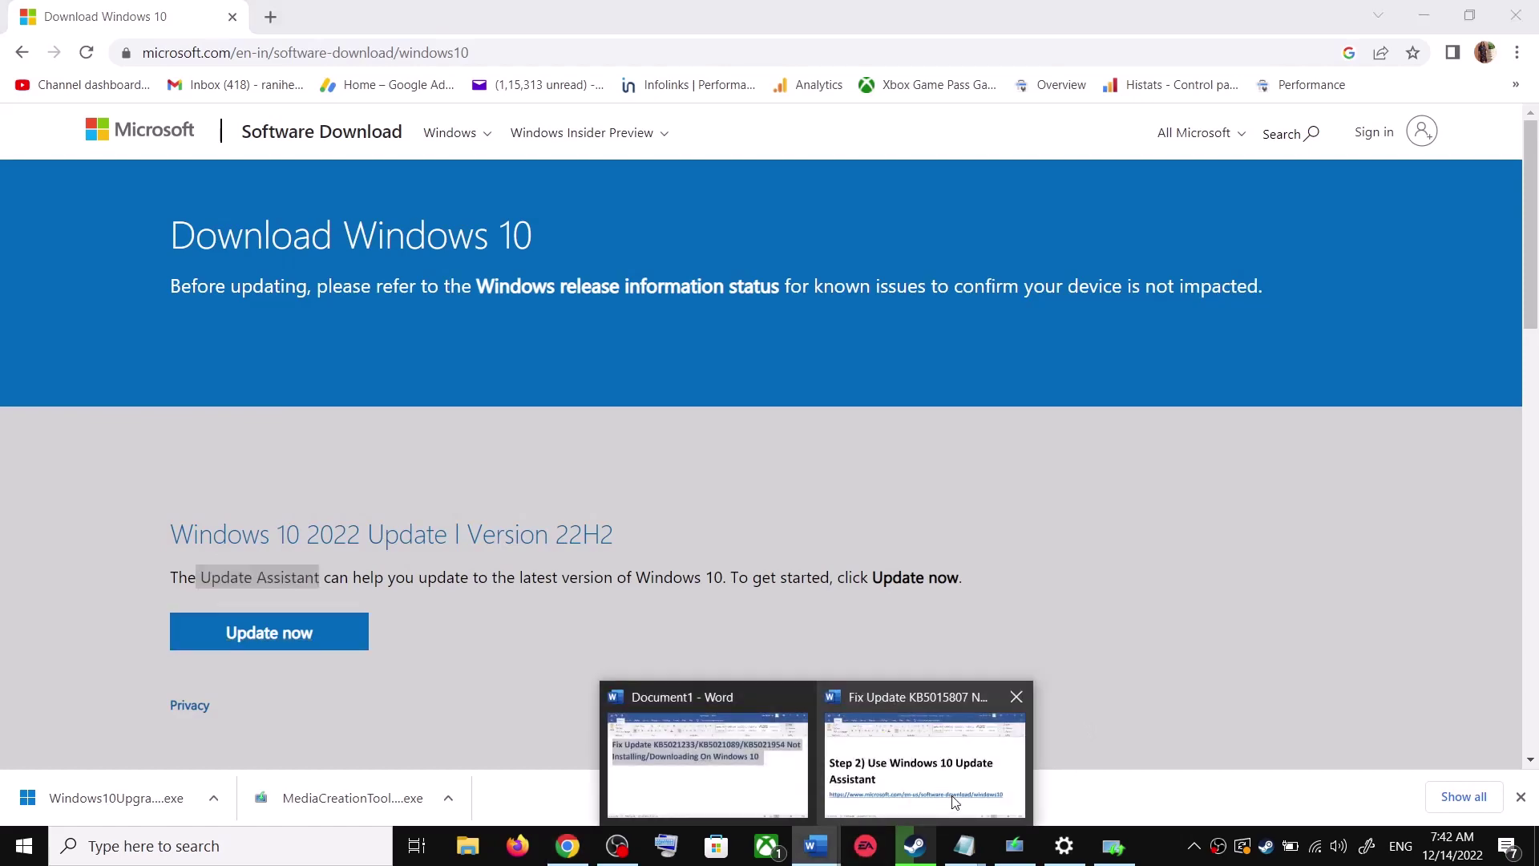
click(957, 798)
scroll(628, 540, down, 1)
scroll(628, 540, down, 3)
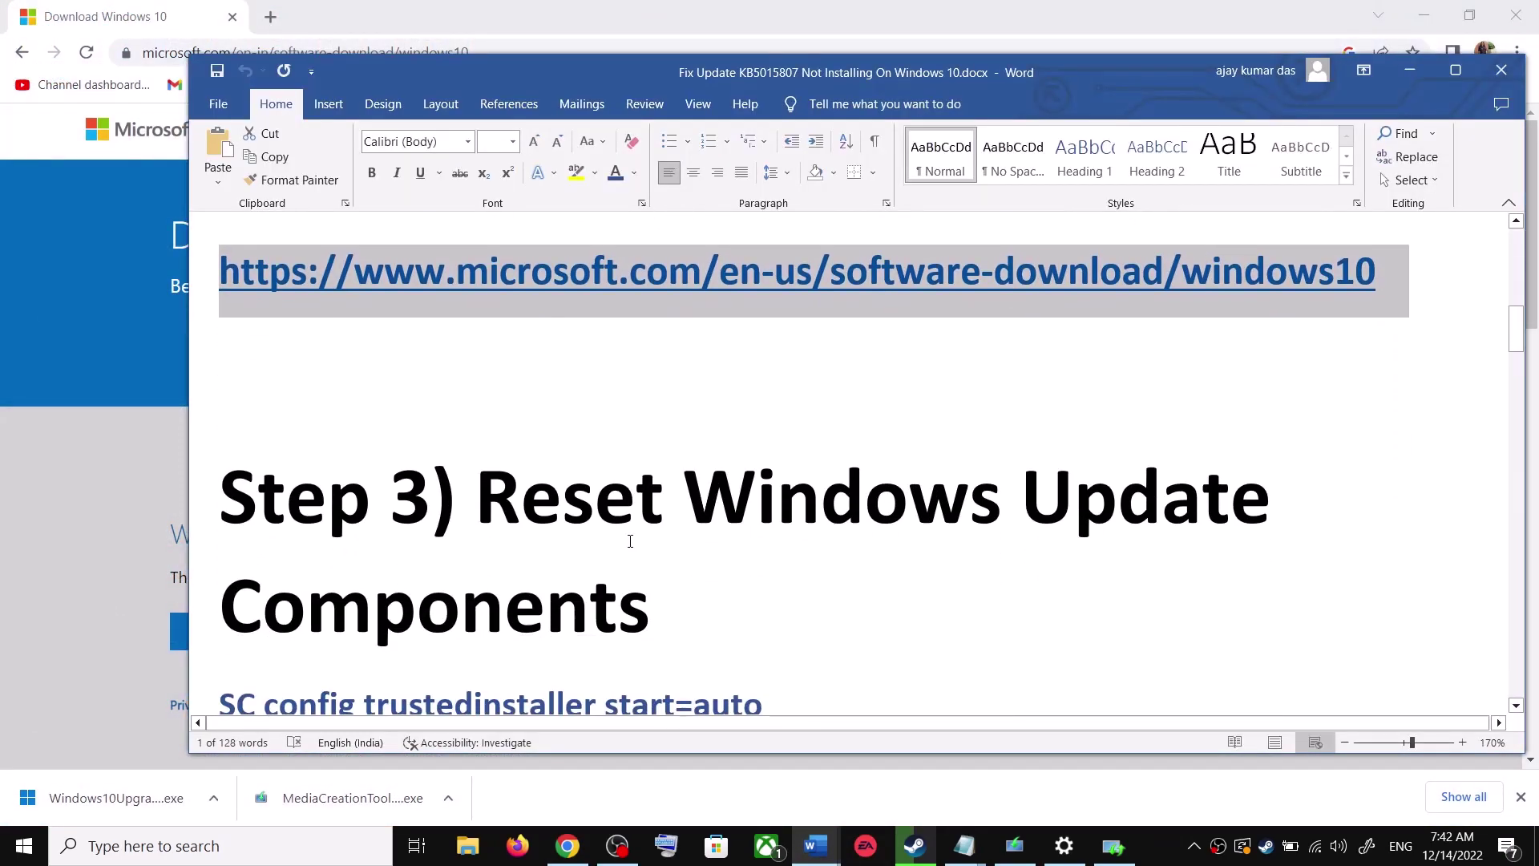
drag(487, 496, 663, 590)
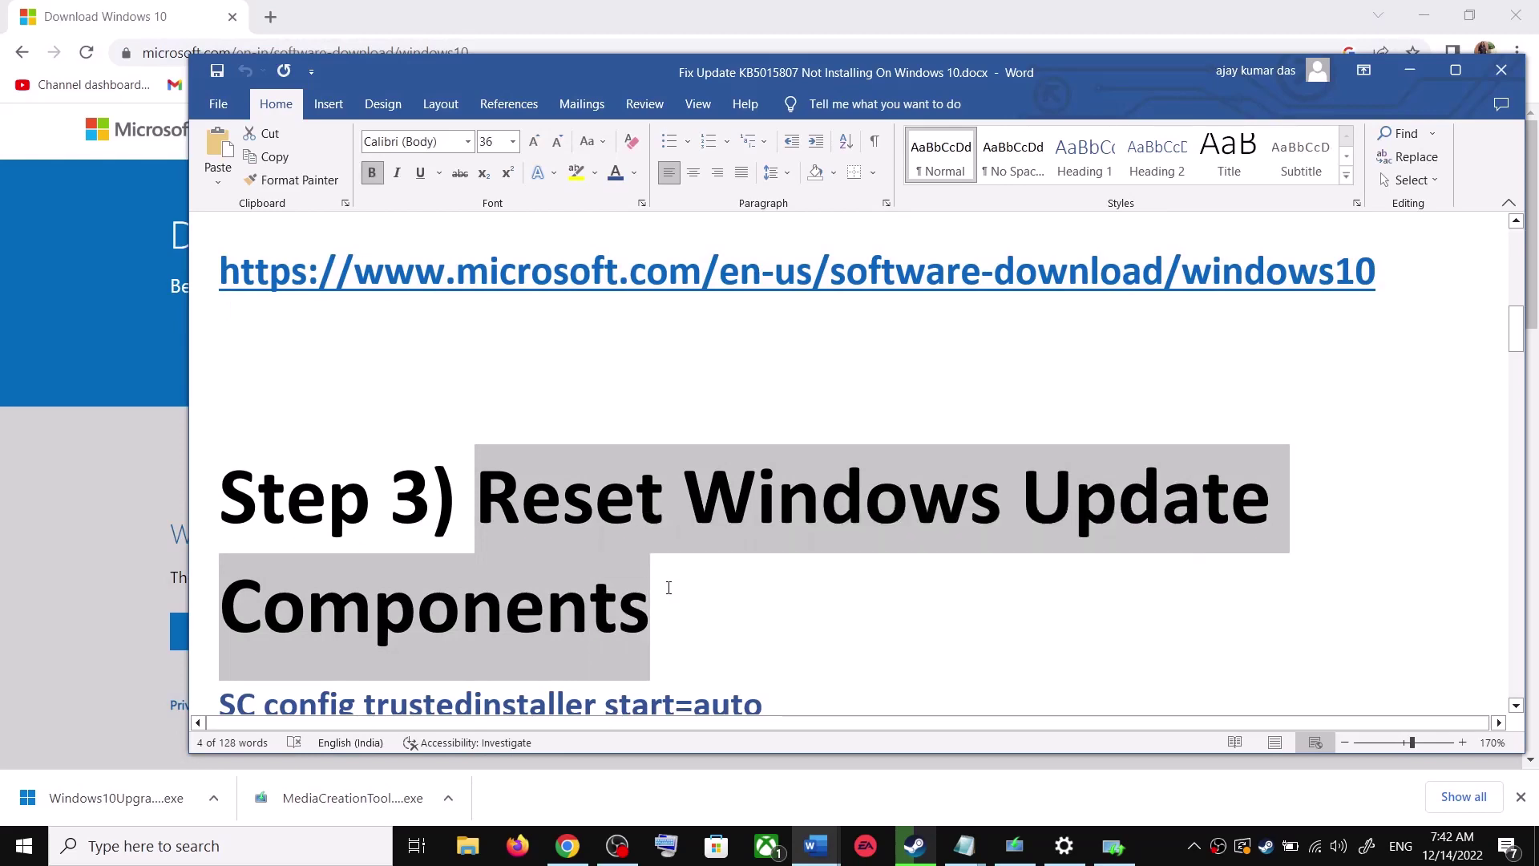
scroll(663, 591, down, 2)
click(227, 543)
drag(227, 543, 501, 671)
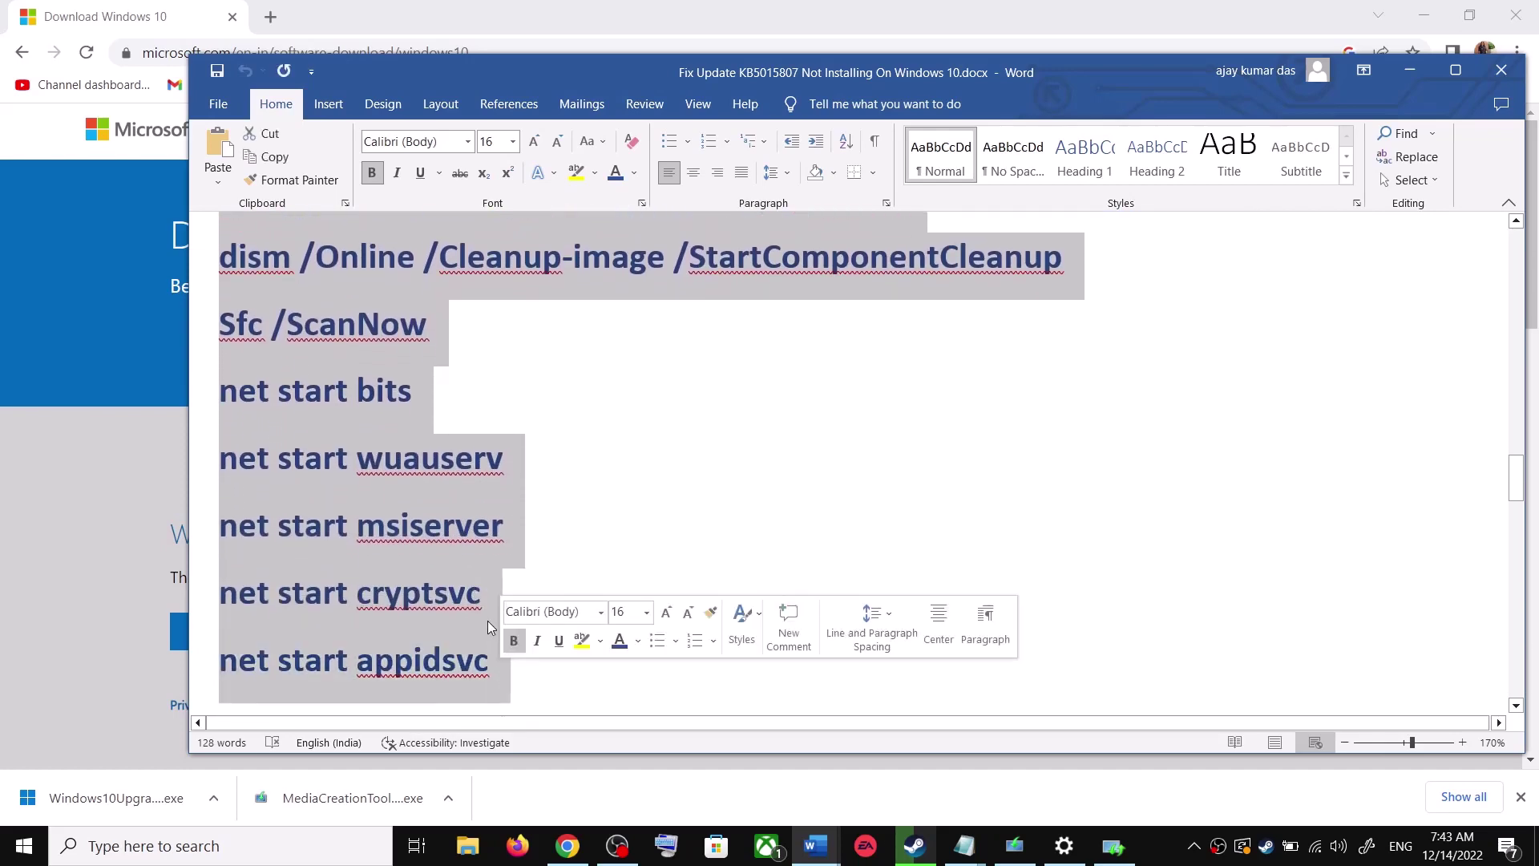
scroll(448, 481, down, 2)
right_click(409, 451)
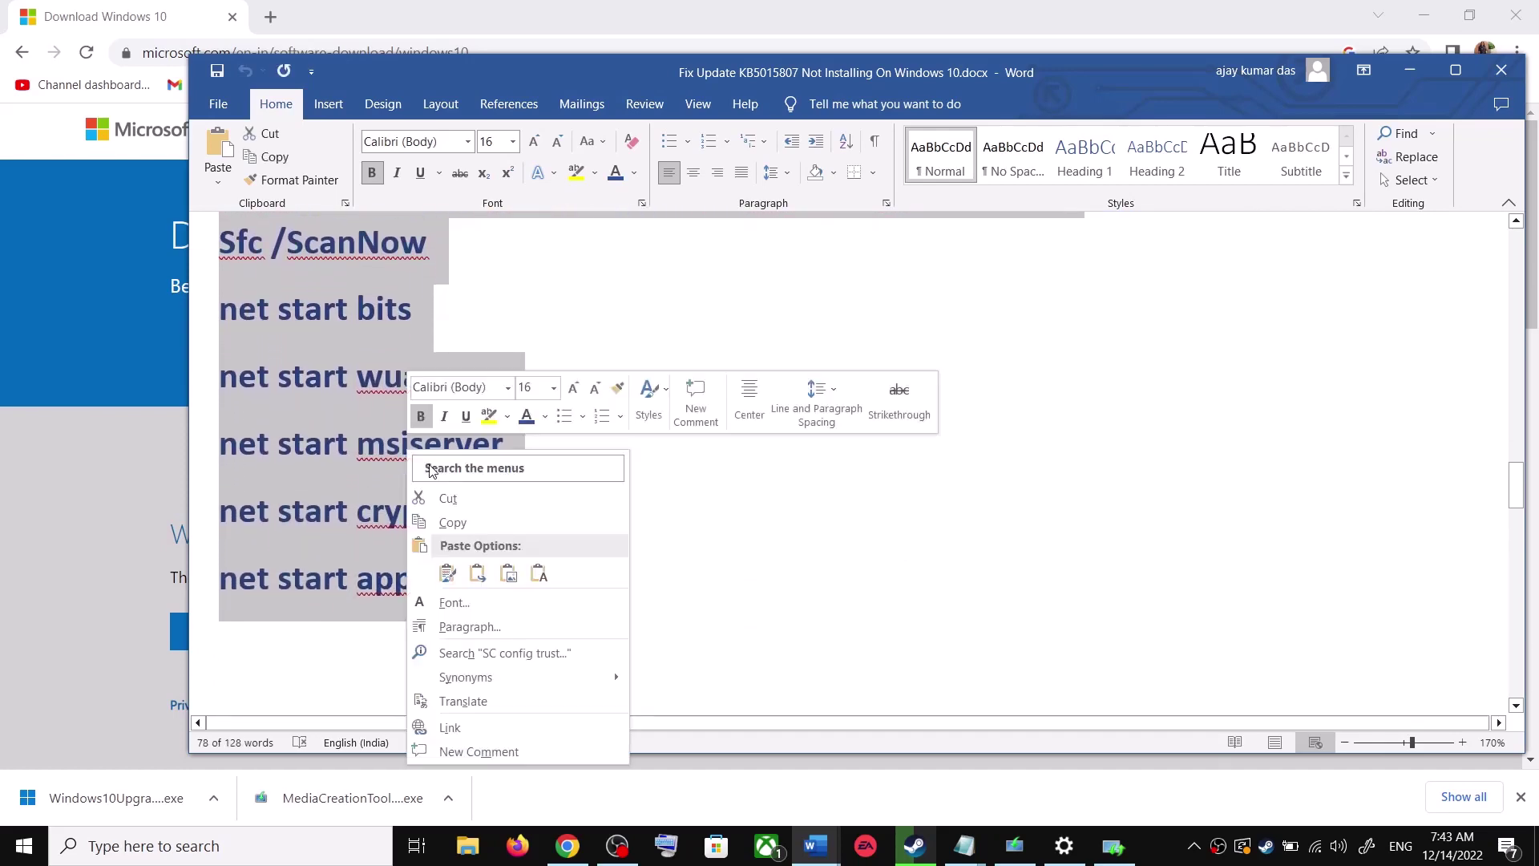
click(472, 524)
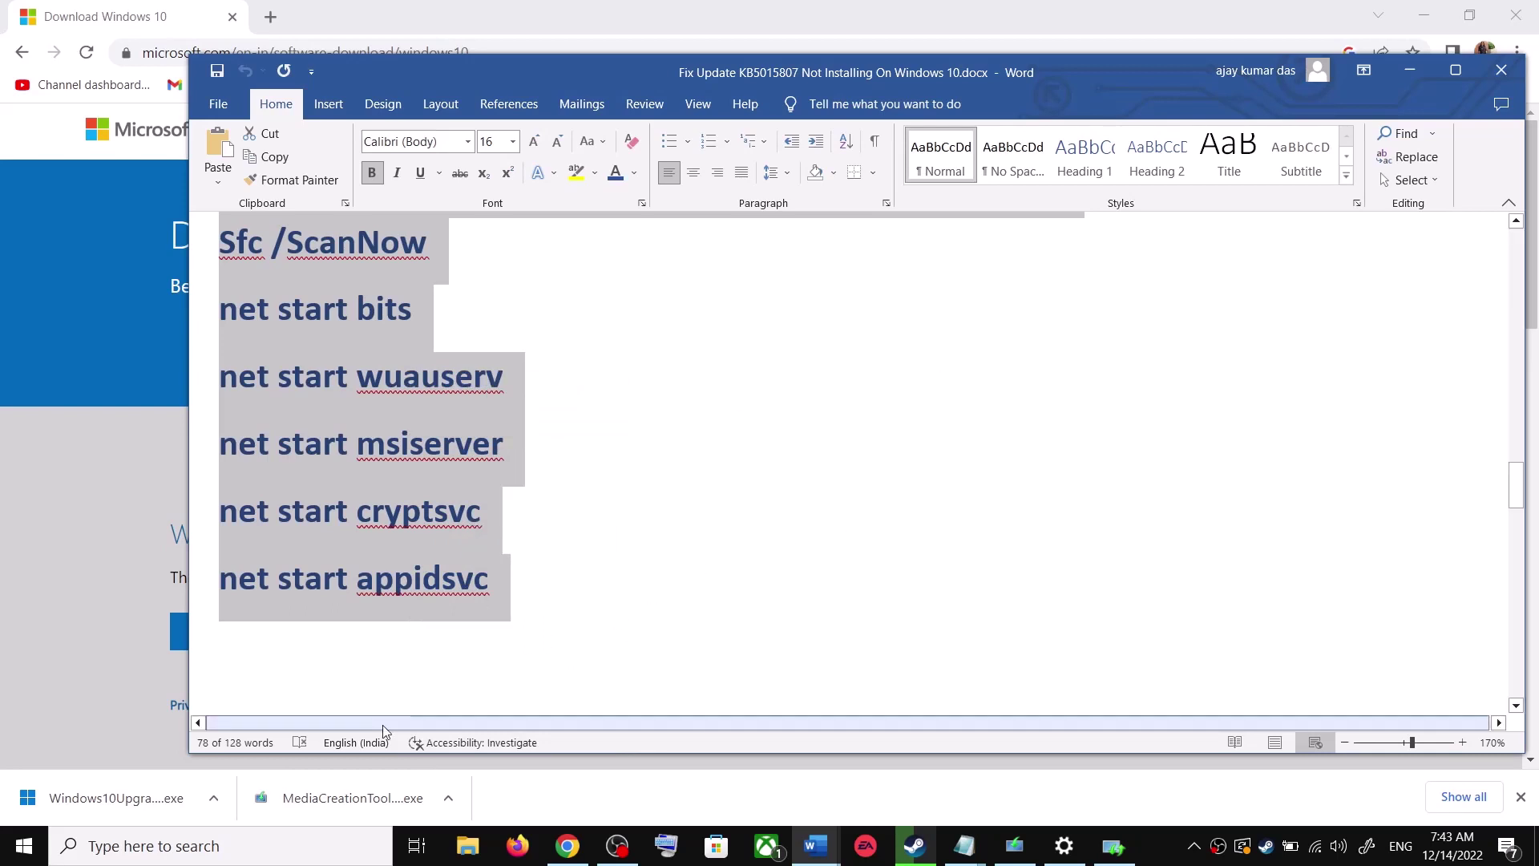
Open a new Notepad window and paste the copied commands
click(270, 851)
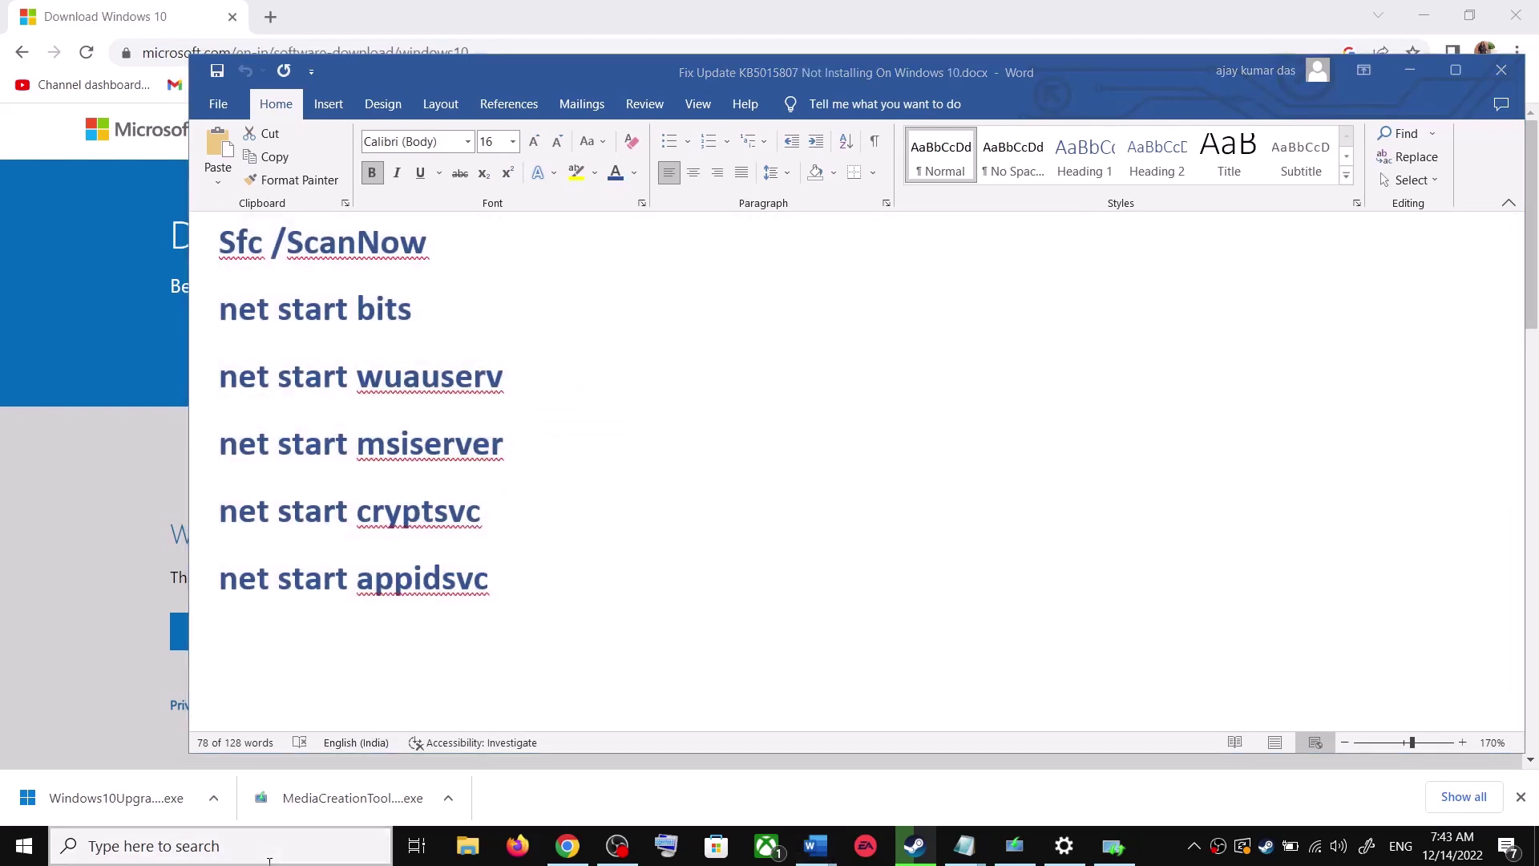
text(ote)
click(259, 285)
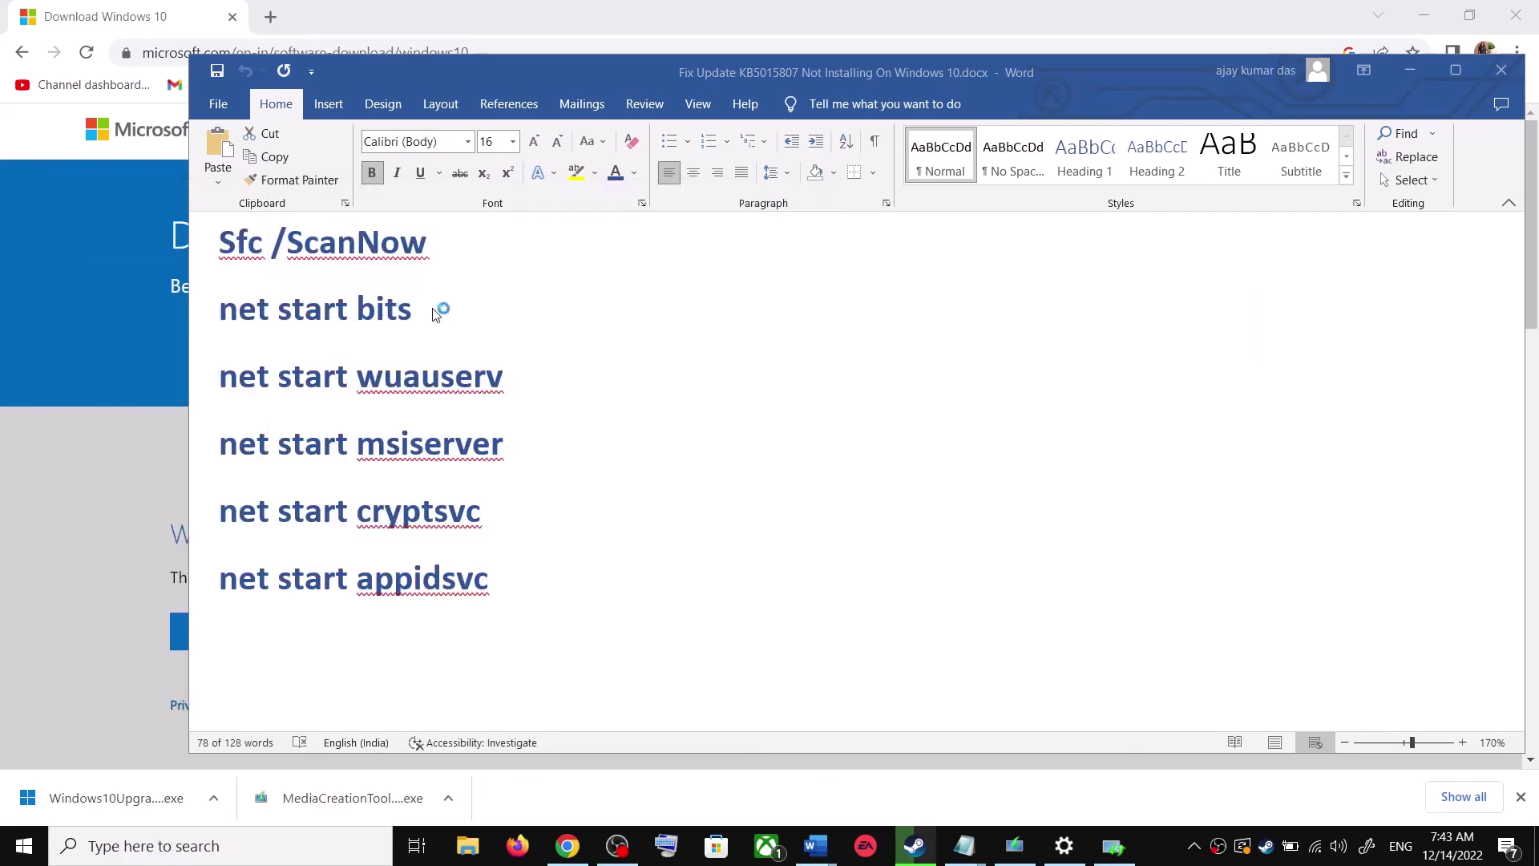
text(SC config trustedinstaller start=auto net stop bits net stop wuauserv net stop msiserver net stop cryptsvc net stop appidsvc Ren %Systemroot%\SoftwareDistribution SoftwareDistribution.old Ren %Systemroot%\System32\catroot2 catroot2.old regsvr32.exe /s atl.dll regsvr32.exe /s urlmon.dll regsvr32.exe /s mshtml.dll netsh winsock reset netsh winsock reset proxy rundll32.exe pnpclean.dll,RunDLL_PnpClean /DRIVERS /MAXCLEAN dism /Online /Cleanup-image /ScanHealth dism /Online /Cleanup-image /CheckHealth dism /Online /Cleanup-image /RestoreHealth dism /Online /Cleanup-image /StartComponentCleanup Sfc /ScanNow net start bits net start wuauserv net start msiserver net start cryptsvc net start appidsvc)
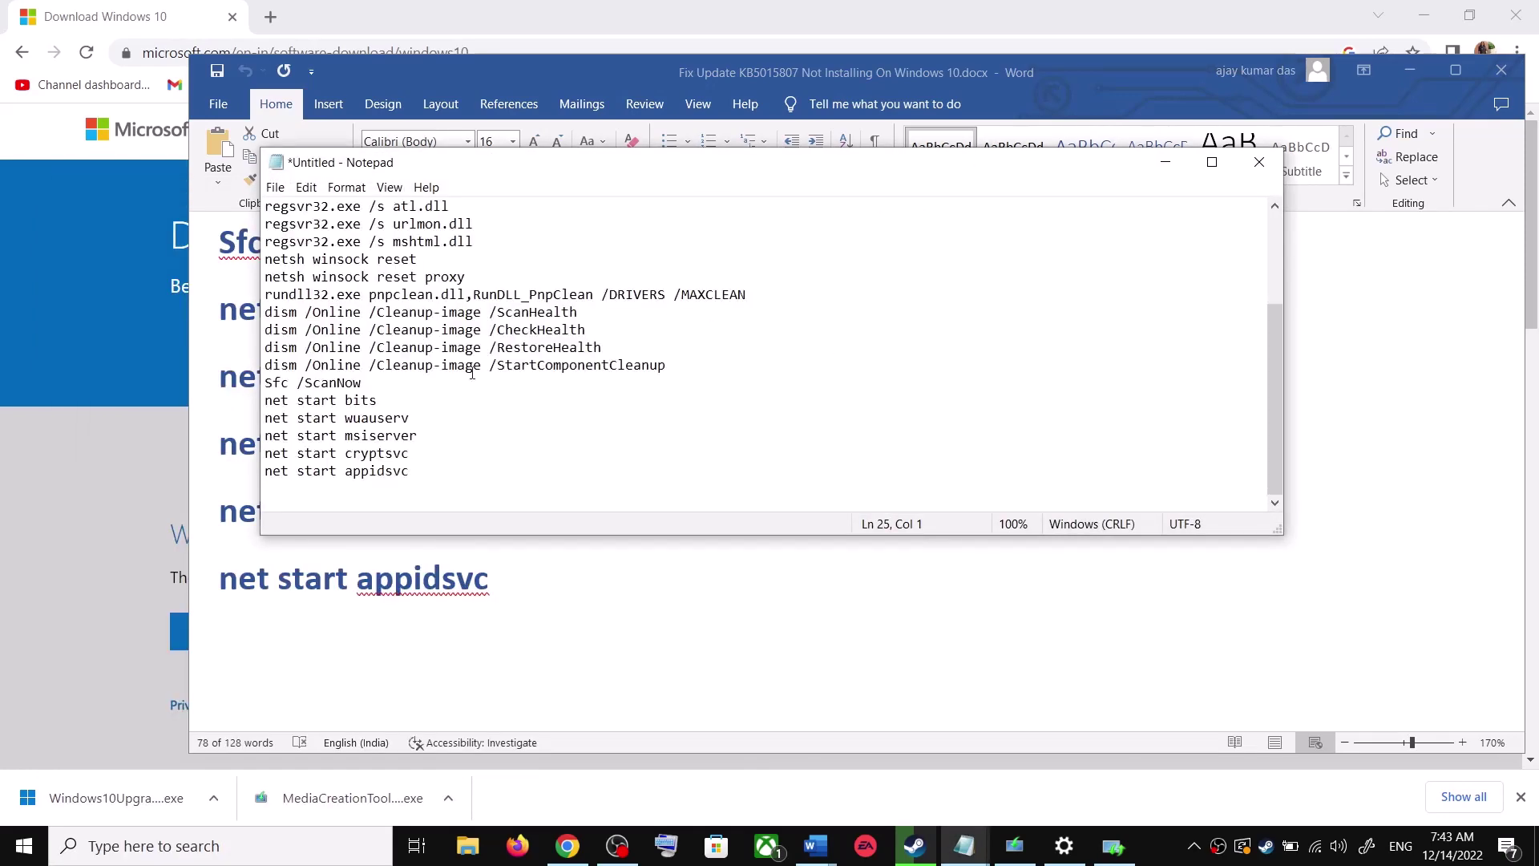
scroll(765, 329, up, 3)
Save the commands as Wufix.bat with type All Files (*.*), then show the desktop
click(275, 186)
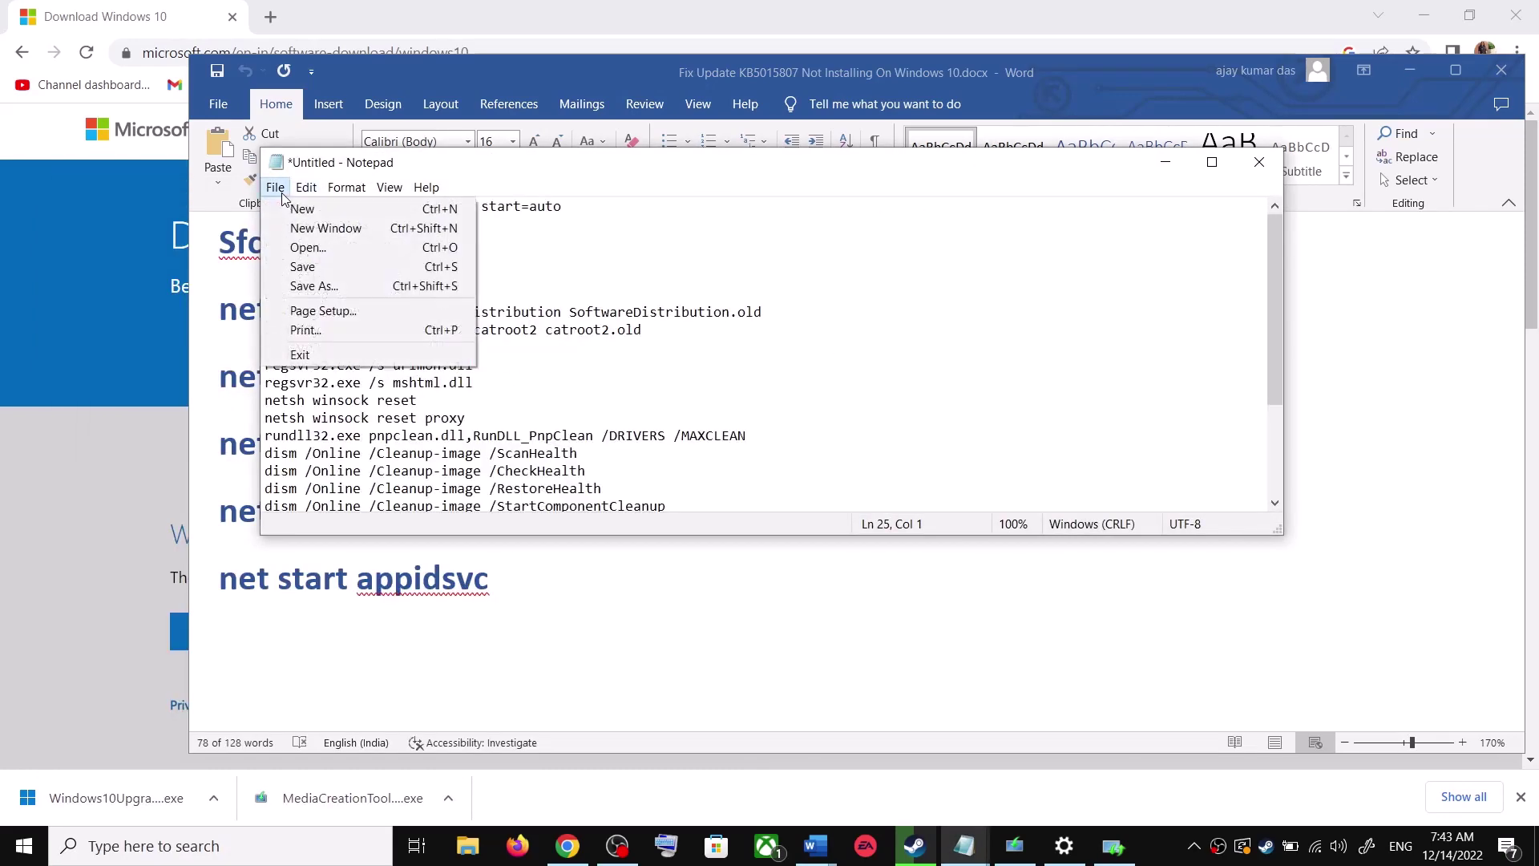
click(317, 286)
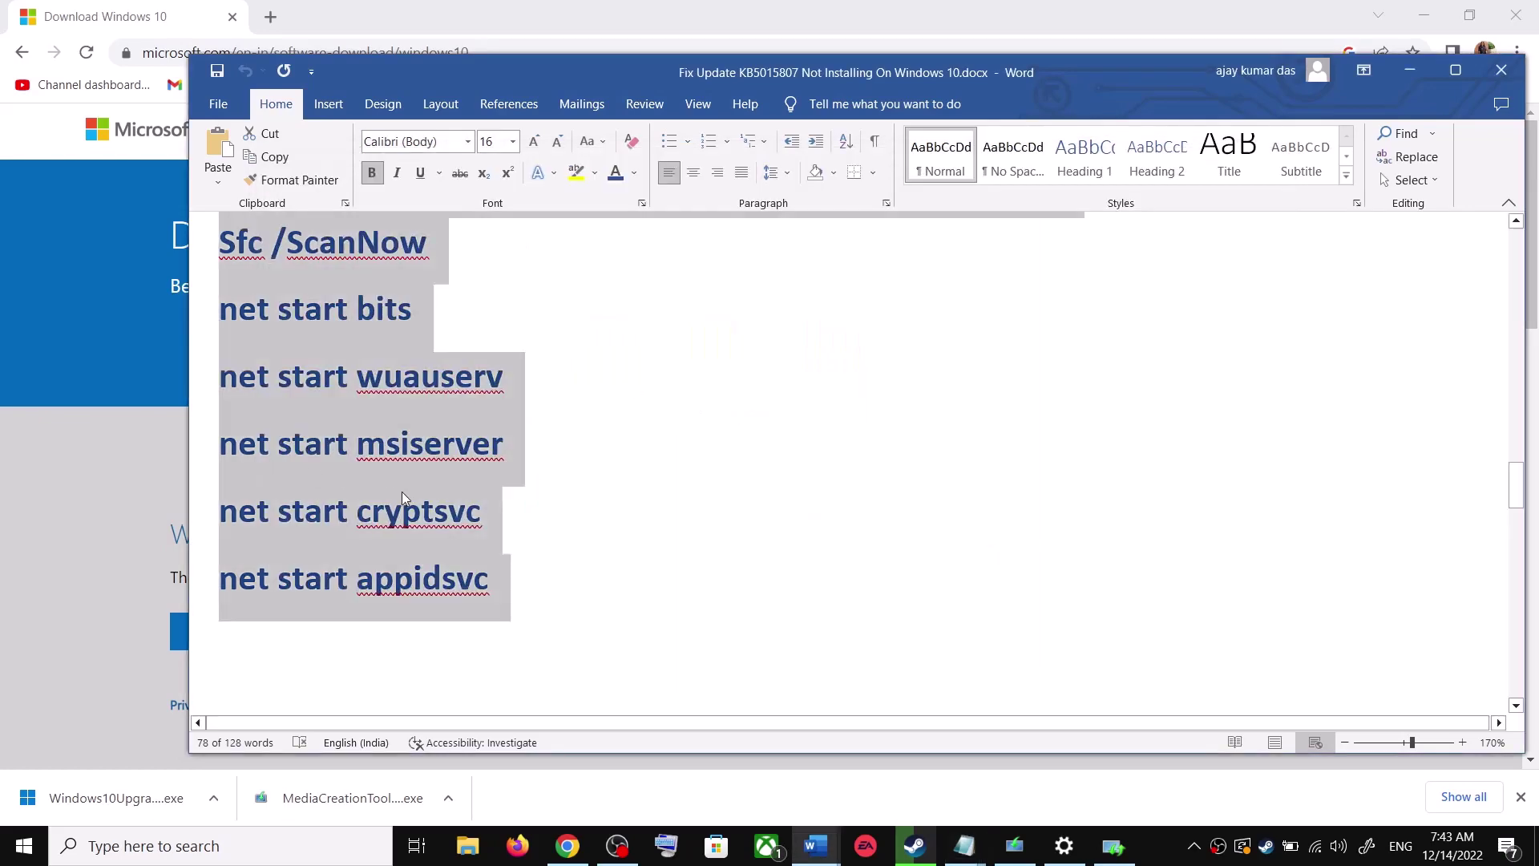
scroll(855, 583, down, 6)
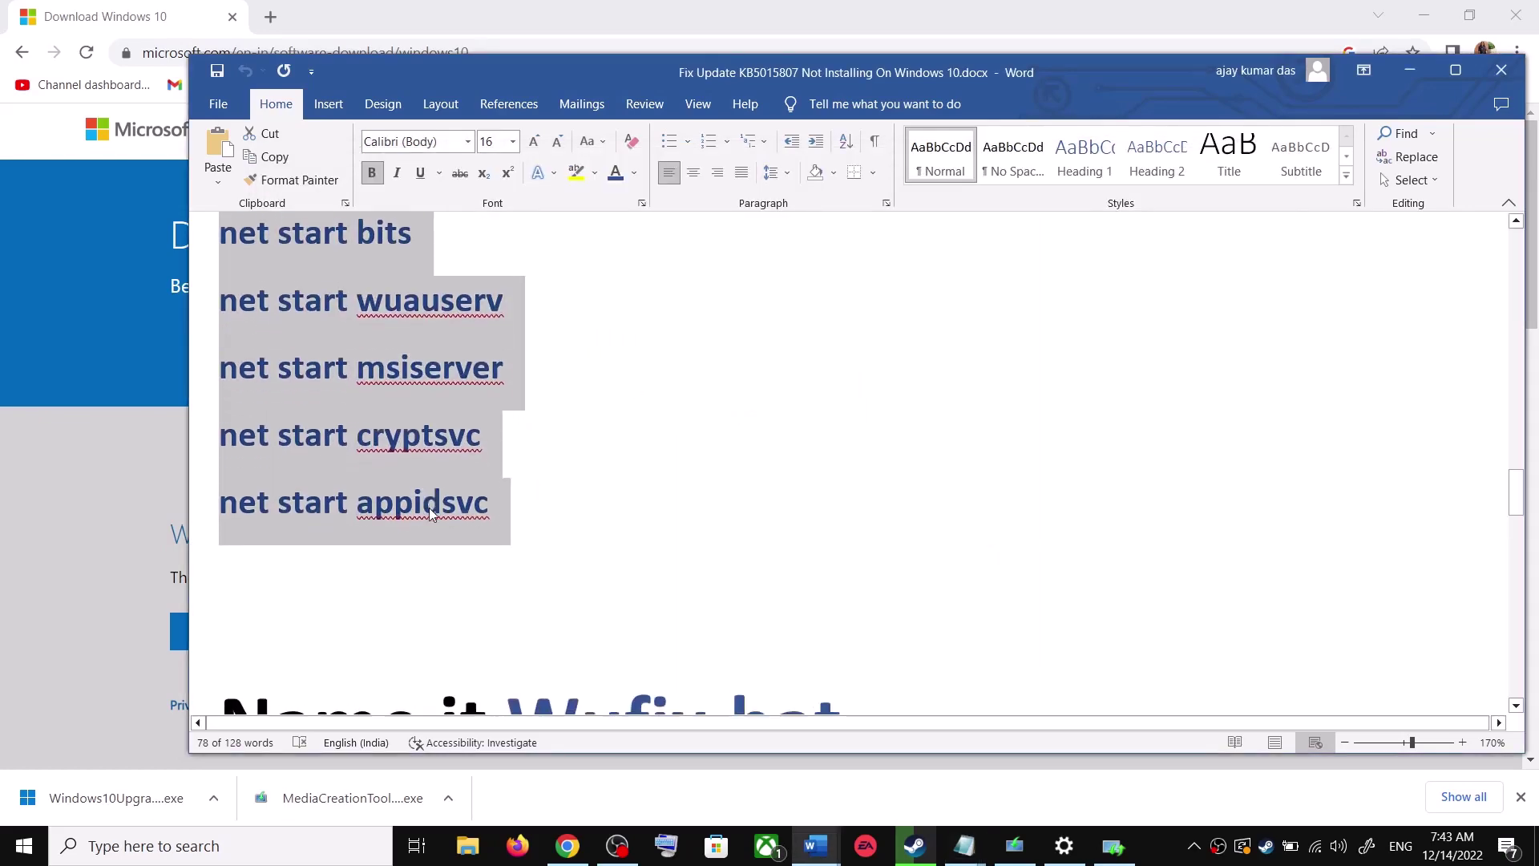
drag(855, 584, 506, 565)
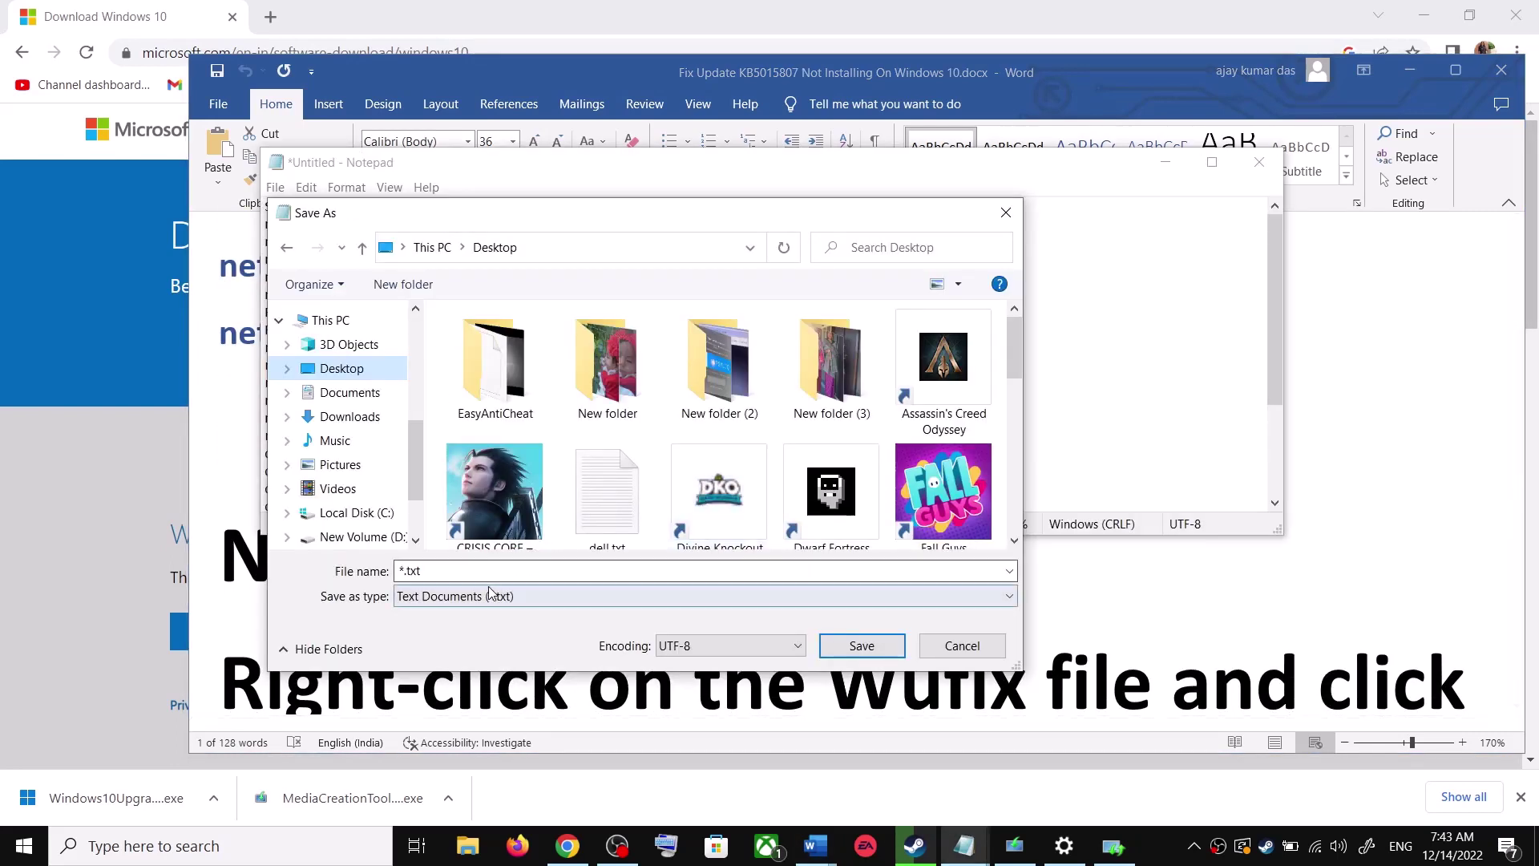
click(557, 568)
text(Wufix.bat)
click(469, 600)
click(437, 633)
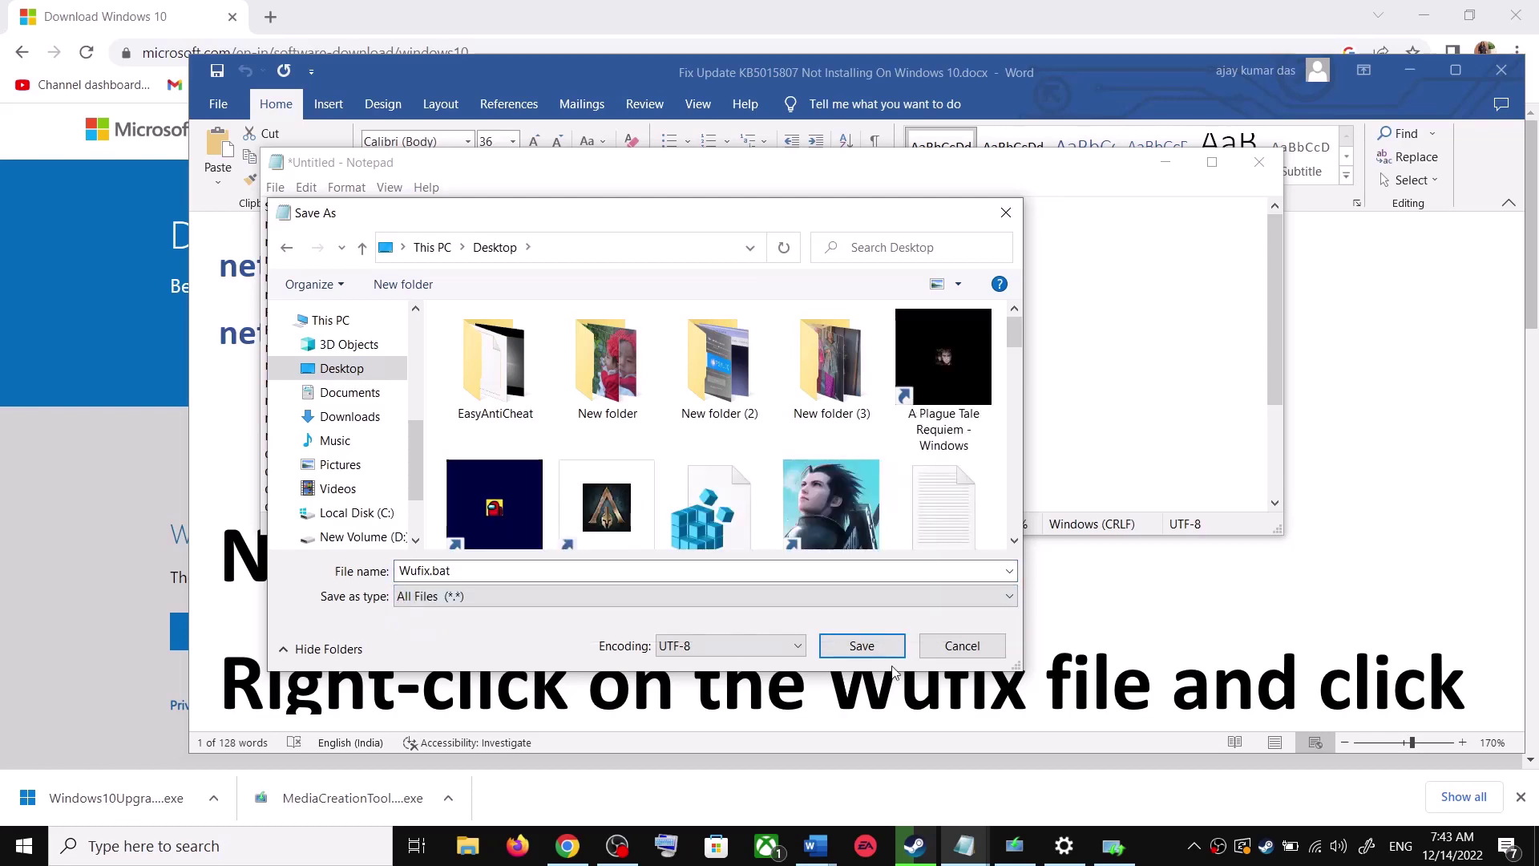
click(876, 646)
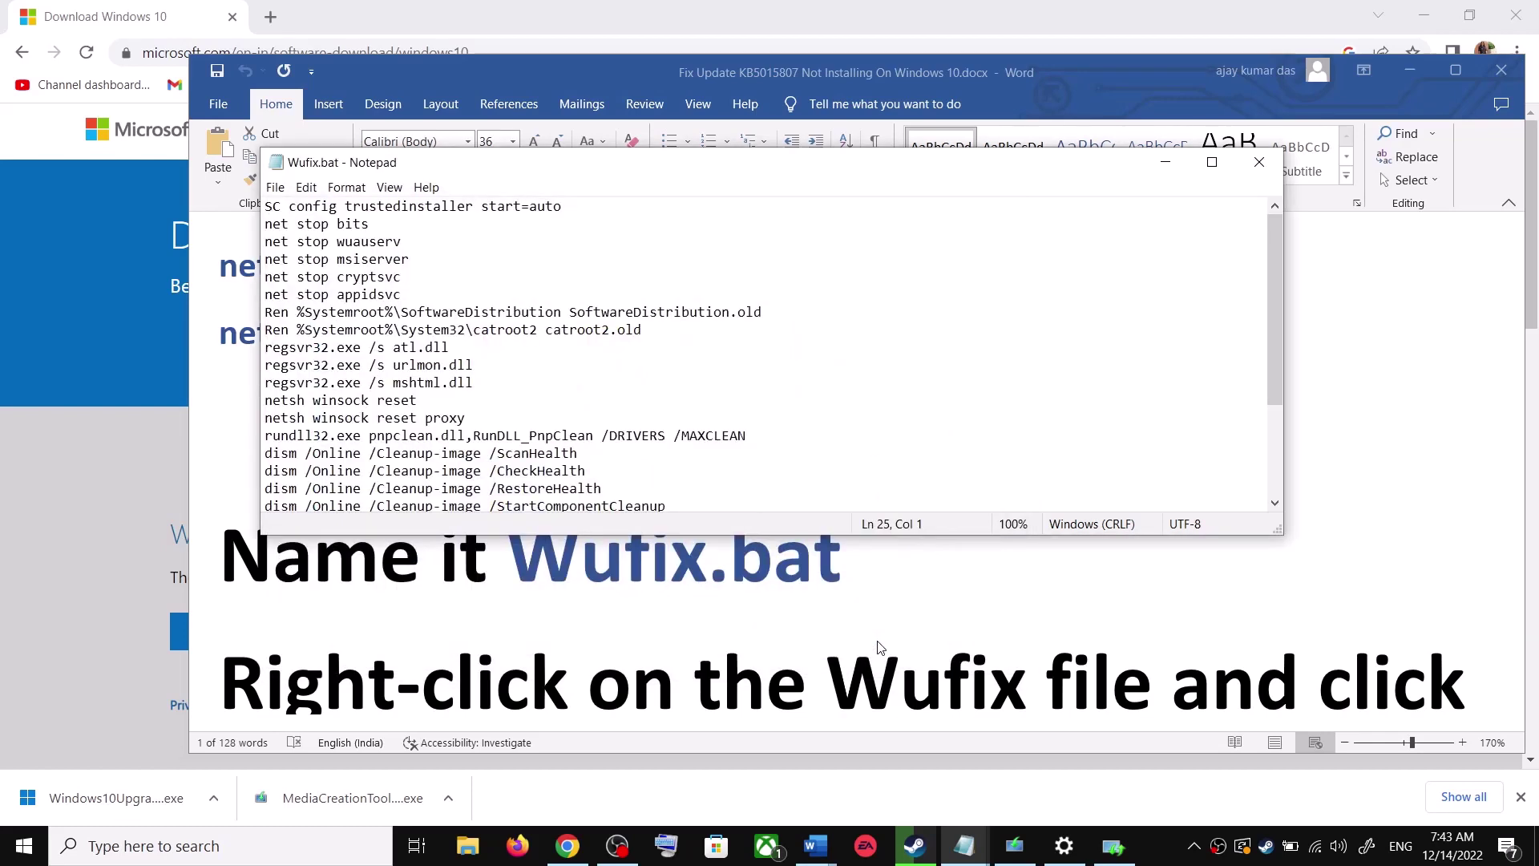
key(super+d)
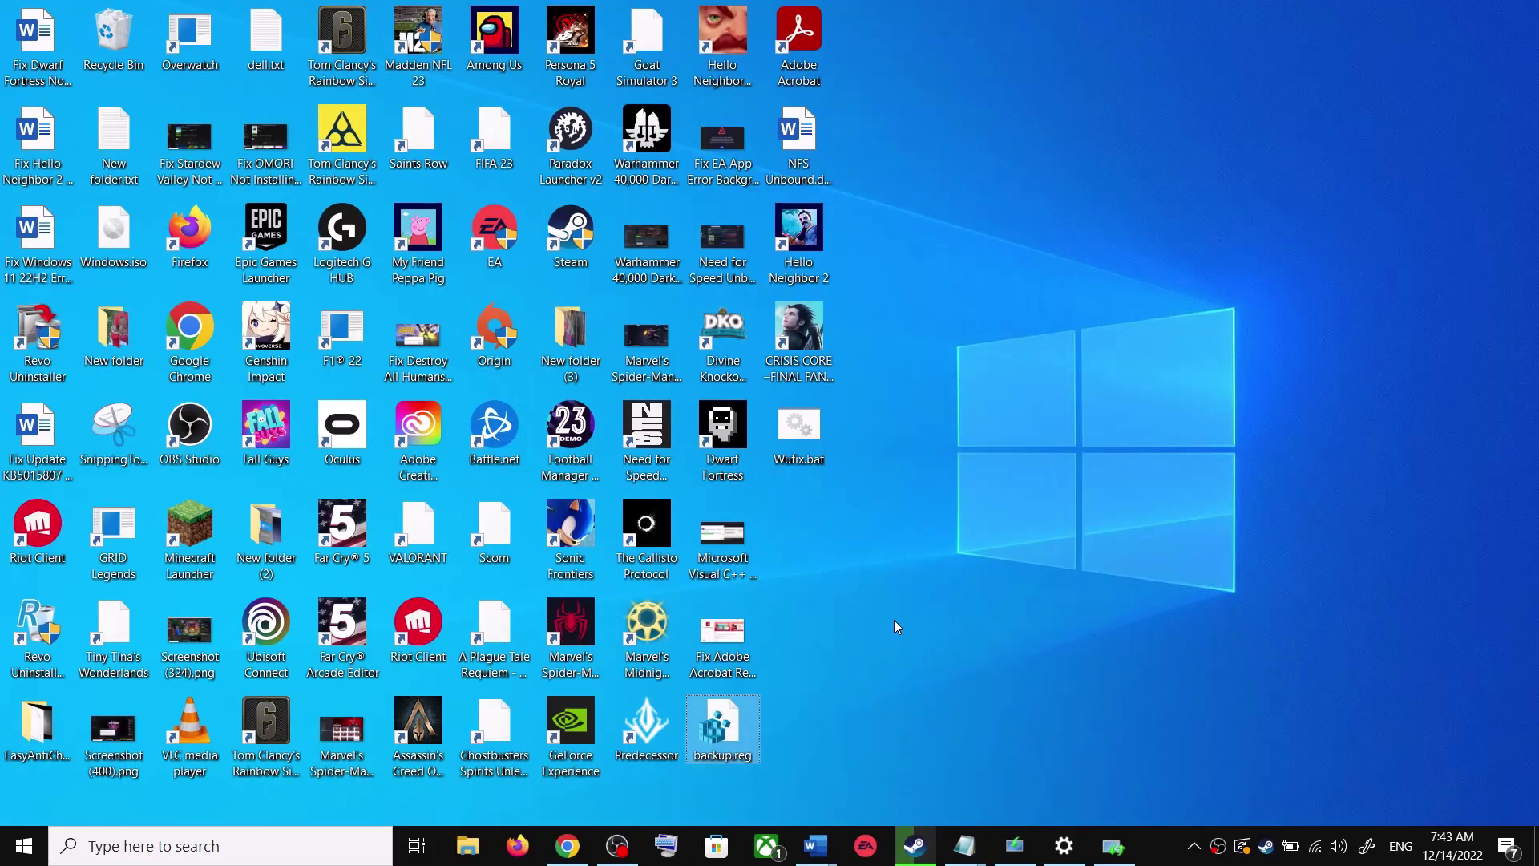
Run the desktop's Wufix.bat as administrator
click(810, 439)
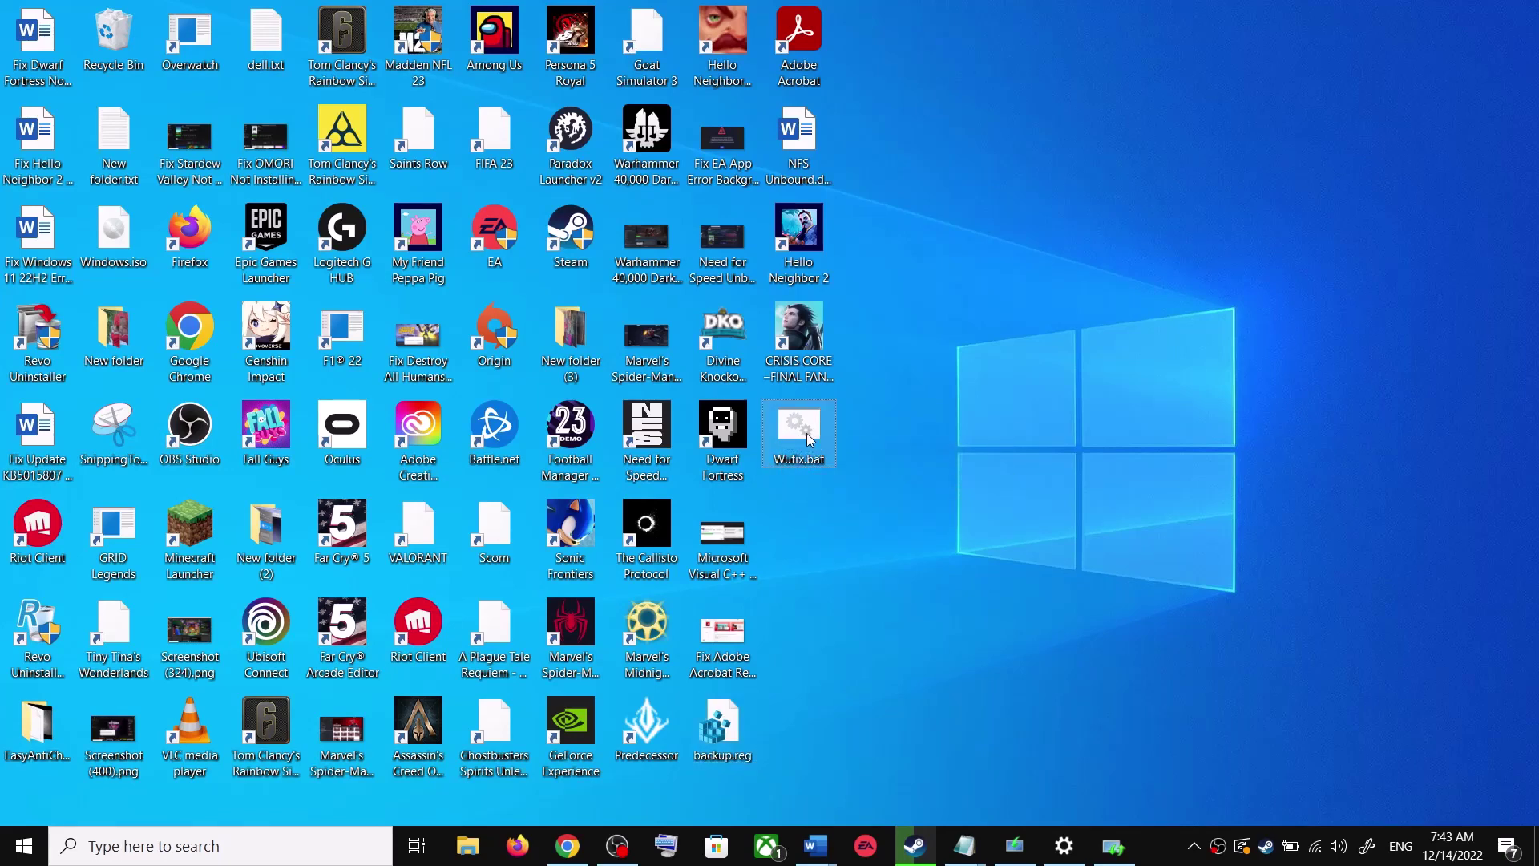
right_click(809, 439)
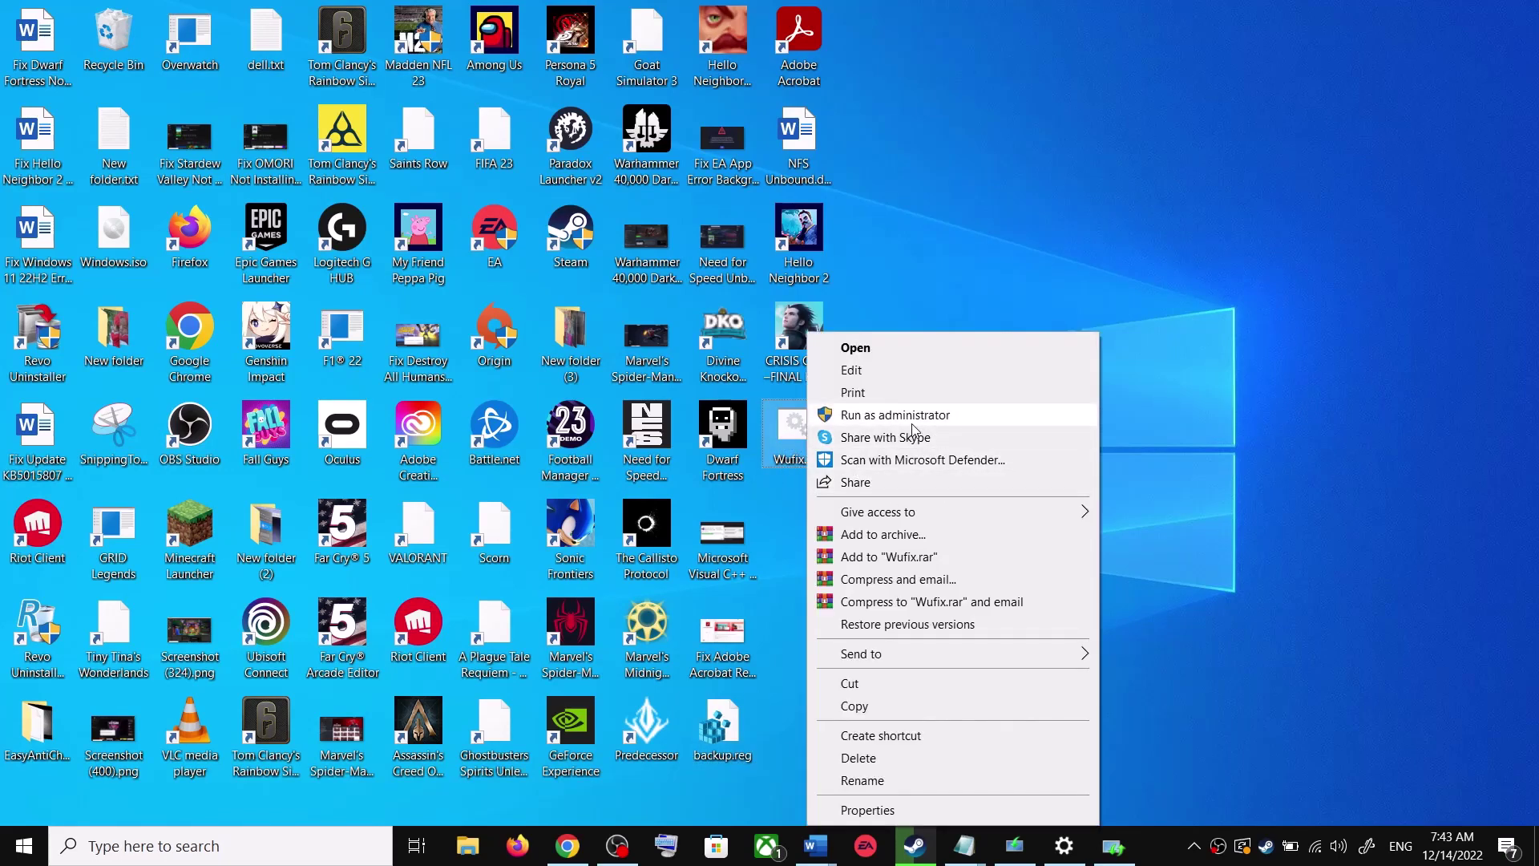
click(914, 279)
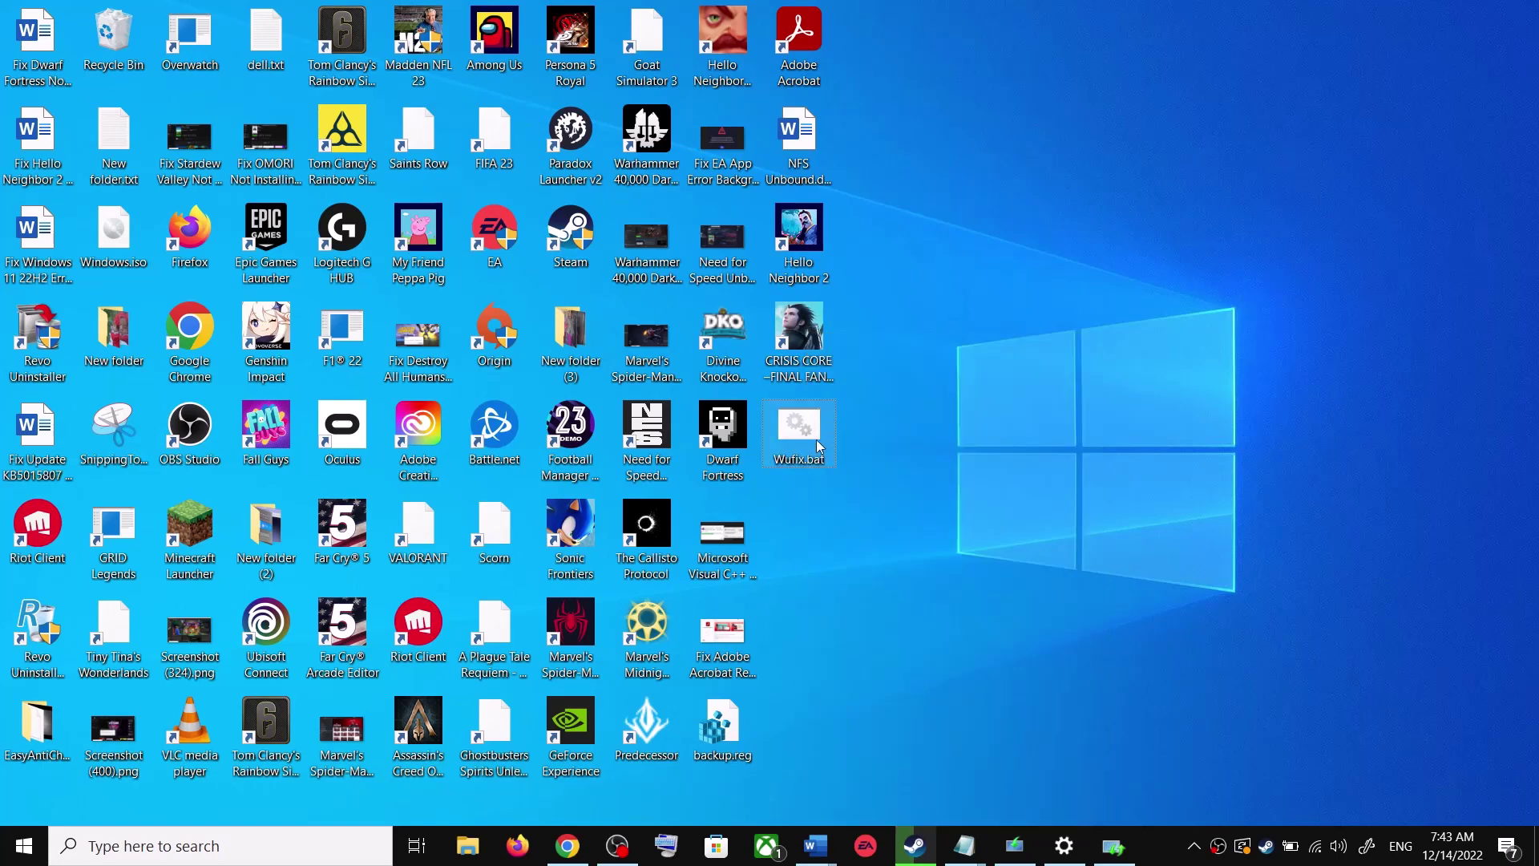
right_click(798, 446)
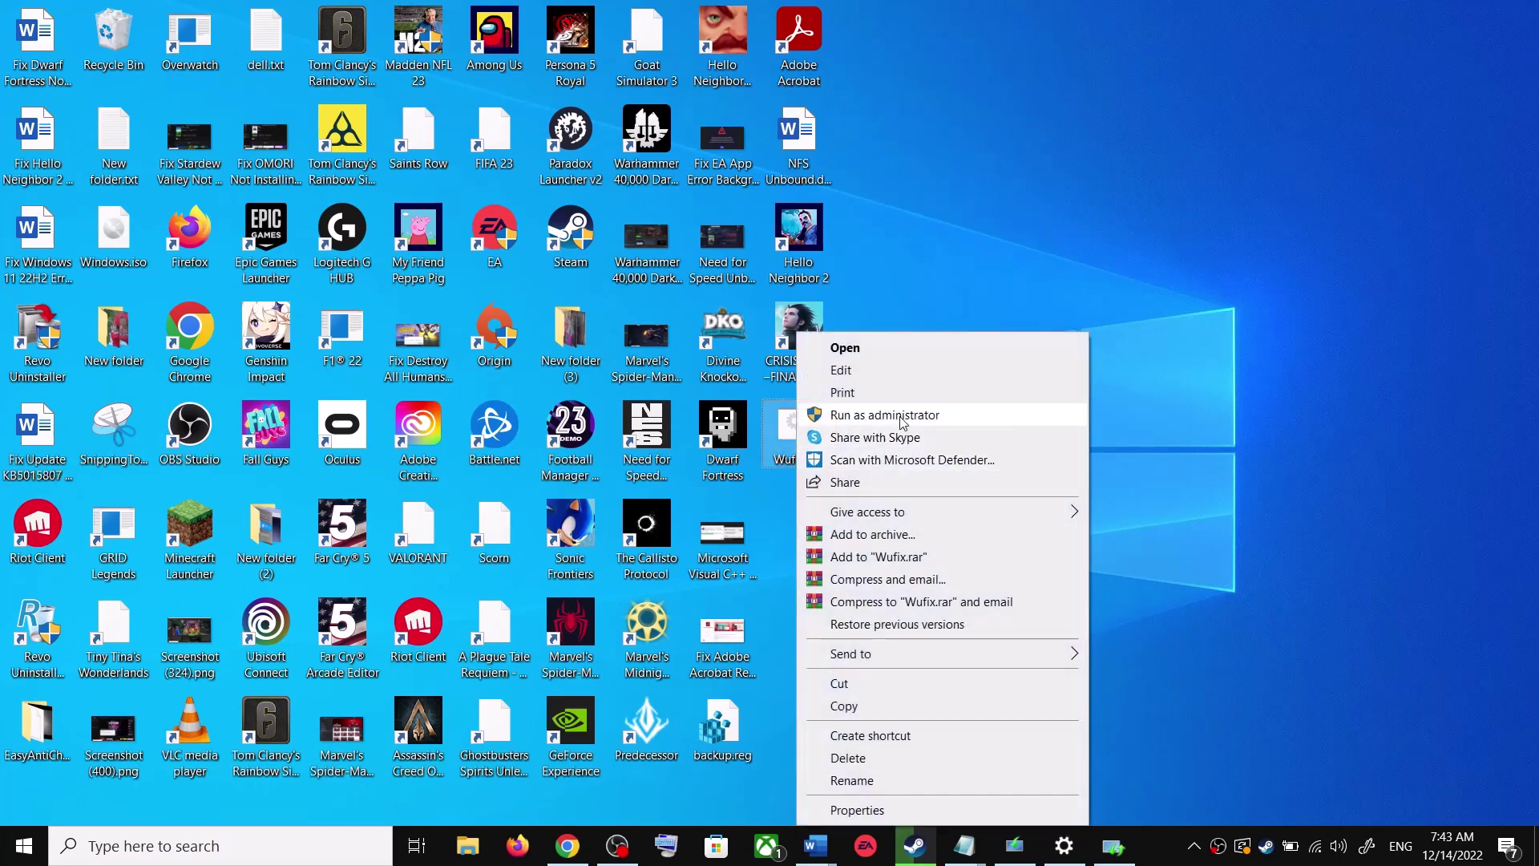
click(902, 422)
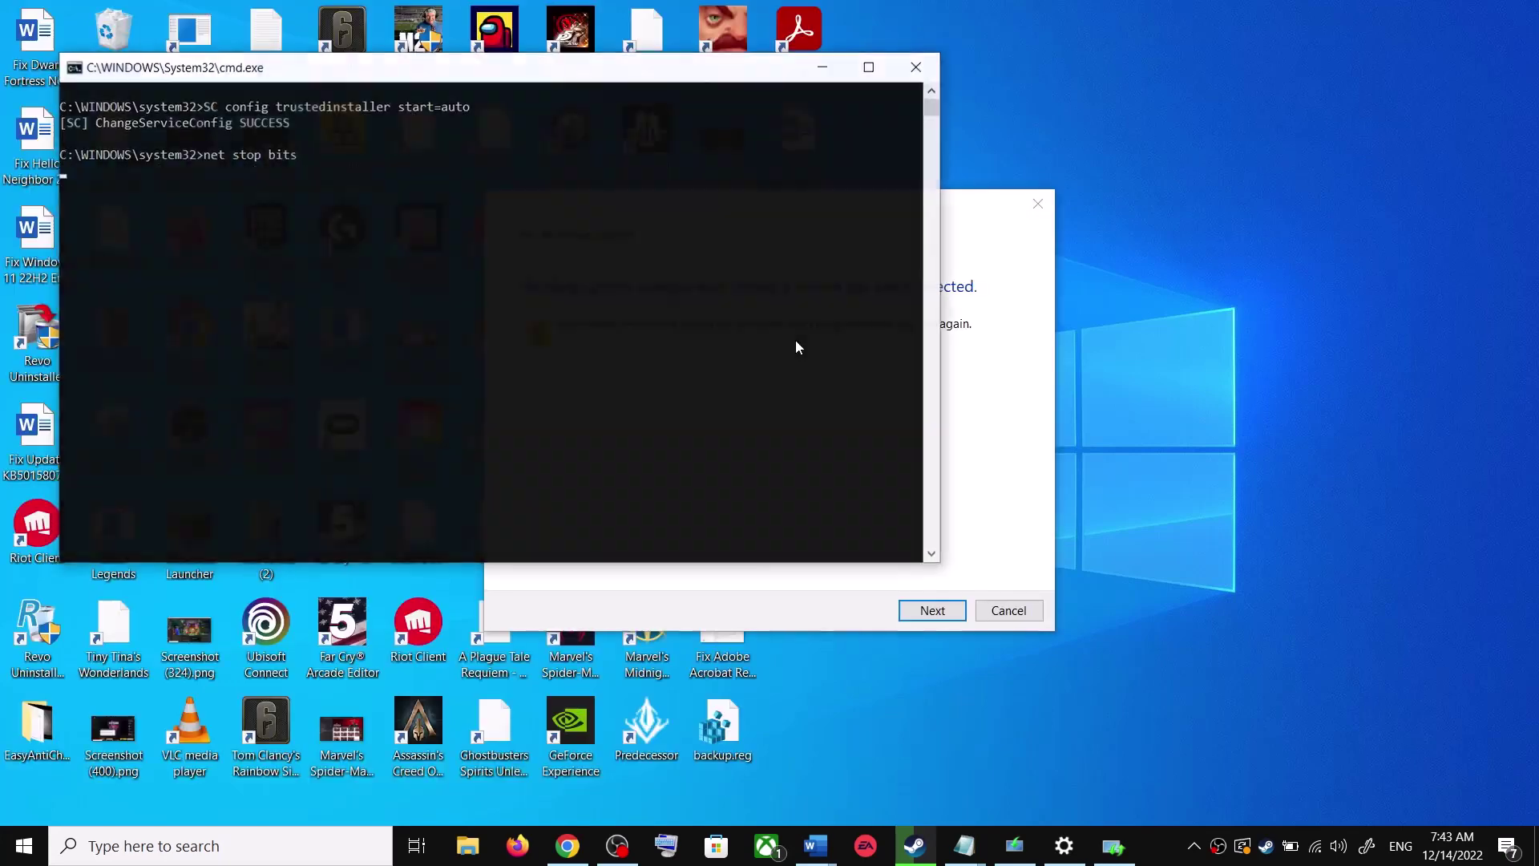
Move the running script's command window aside and check the Start power options without restarting
drag(690, 68, 867, 211)
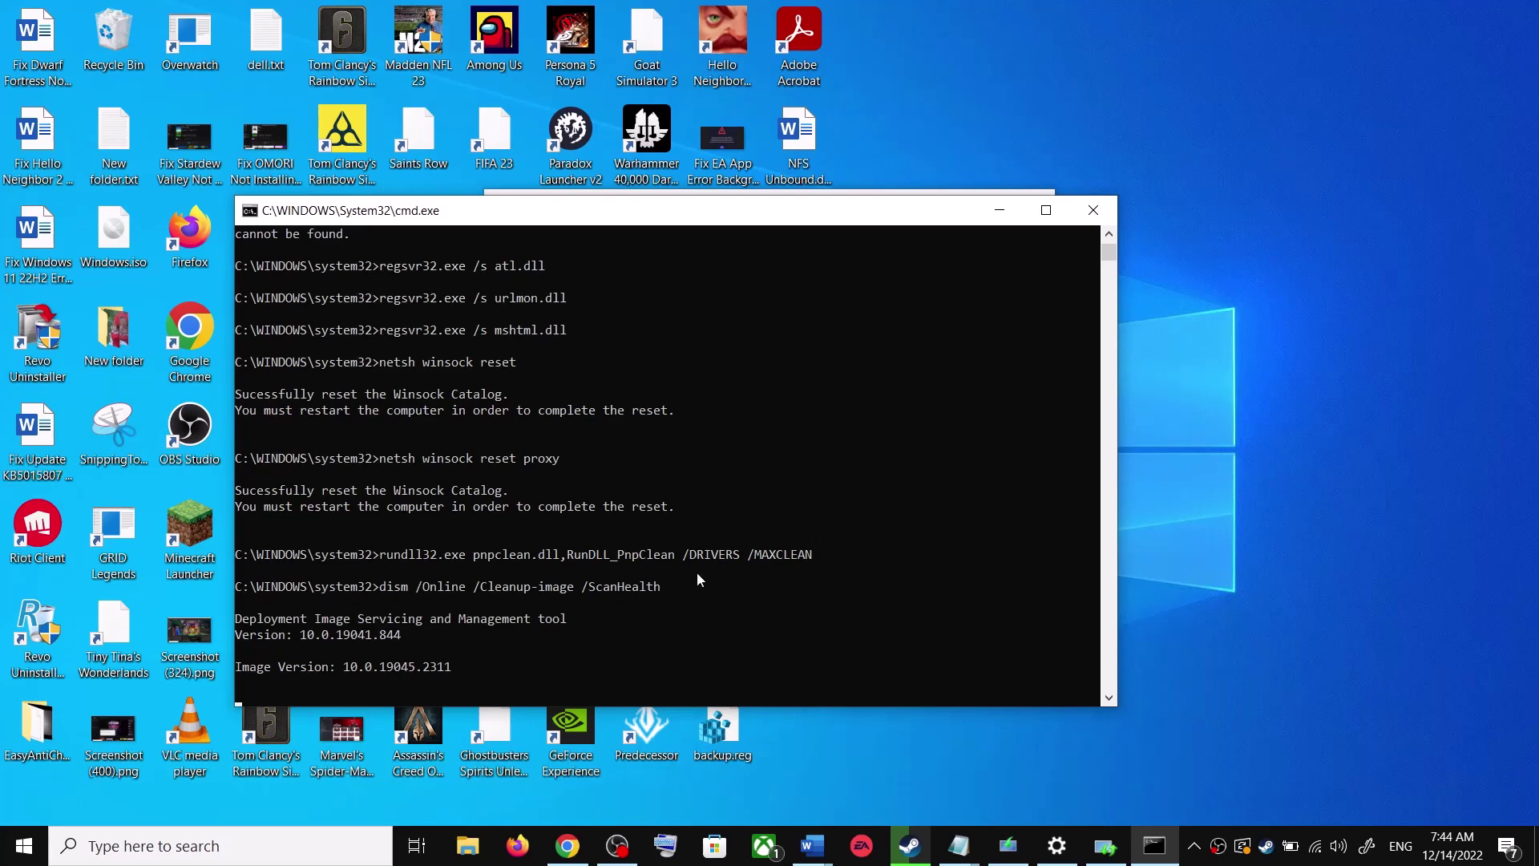
click(24, 846)
click(30, 805)
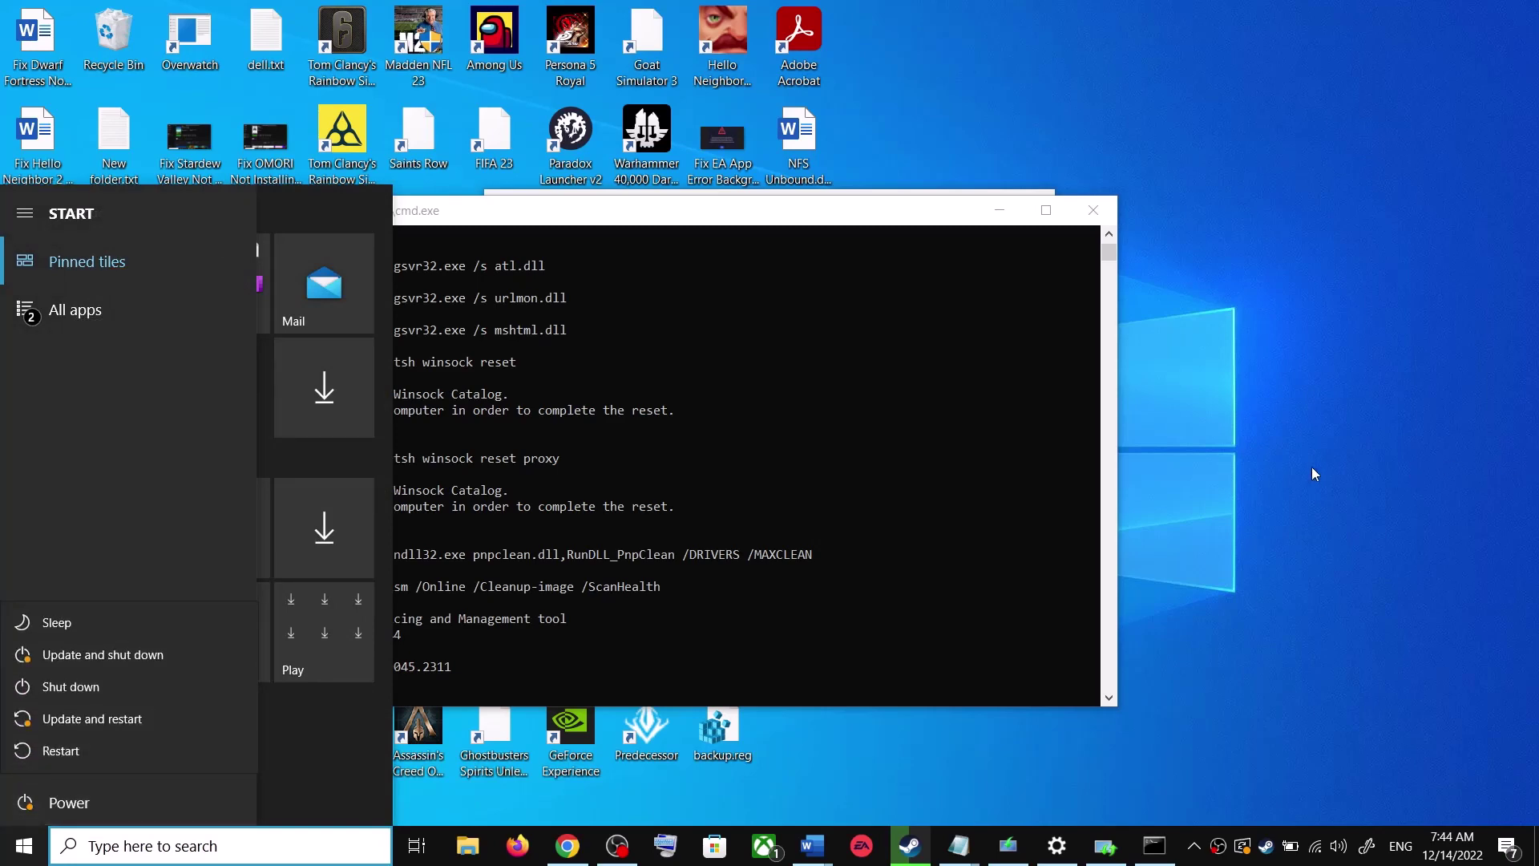
click(1312, 473)
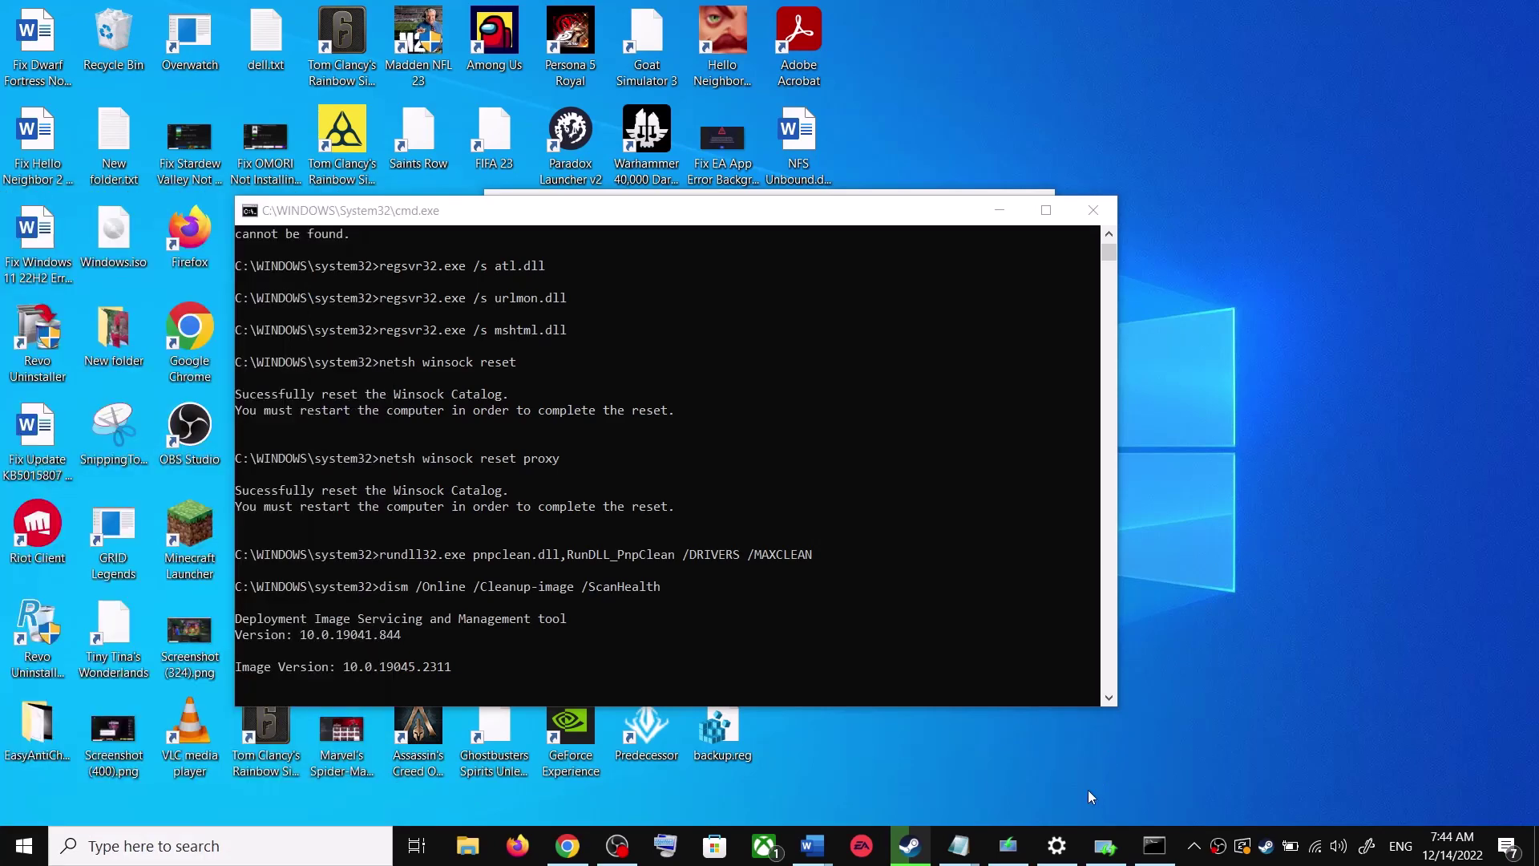
Close the Settings window and bring the Fix Update guide forward
right_click(1055, 859)
click(1051, 798)
mouse_move(833, 848)
click(900, 705)
Select the Step 4 heading 'Use Media Creation Tool' and scroll to 'Create Windows 10 installation media'
scroll(771, 522, down, 5)
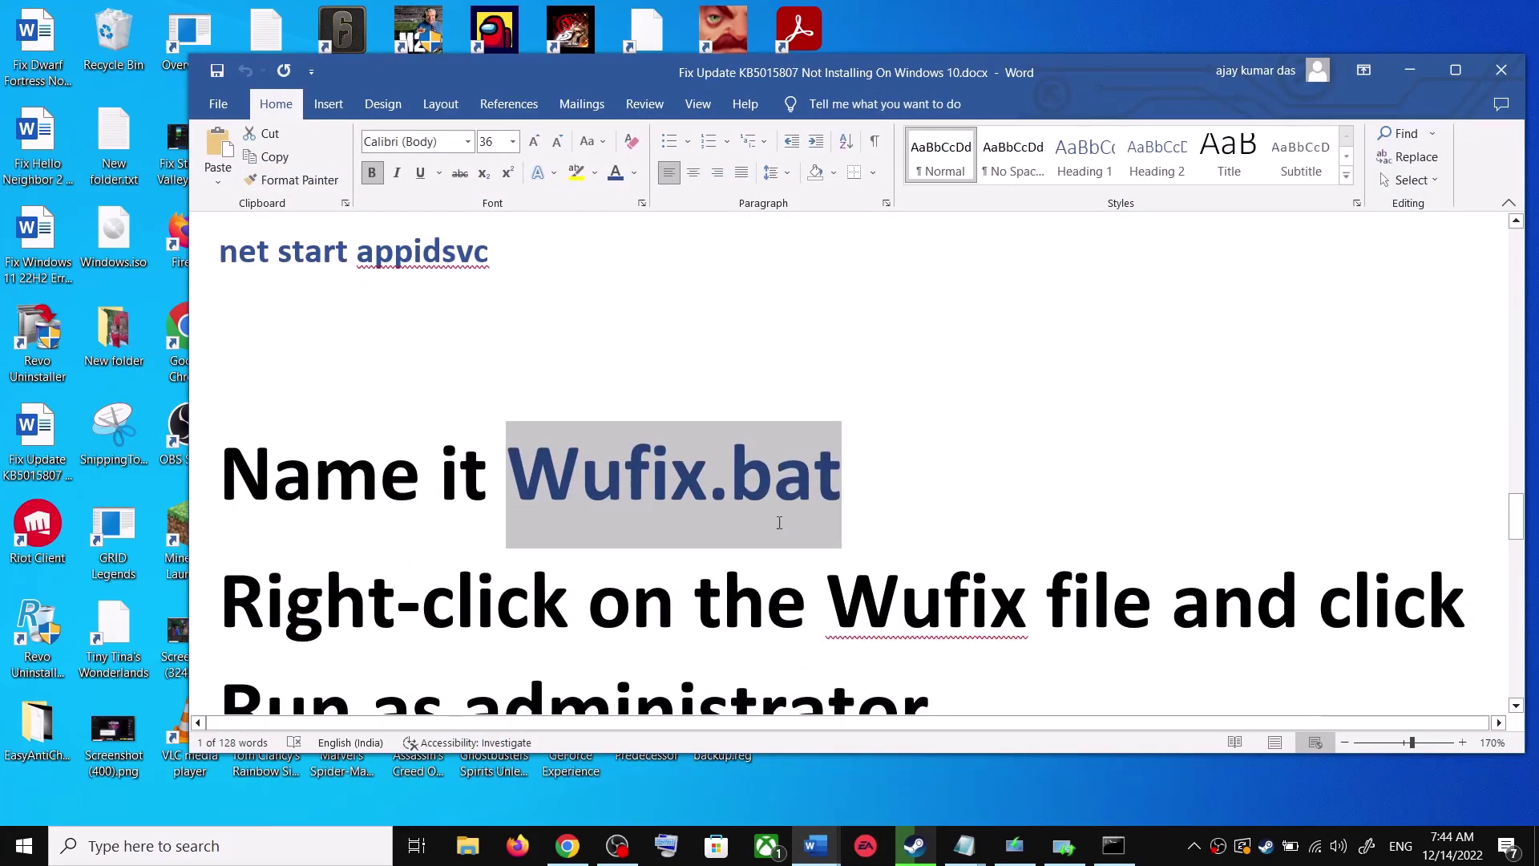
scroll(779, 523, down, 2)
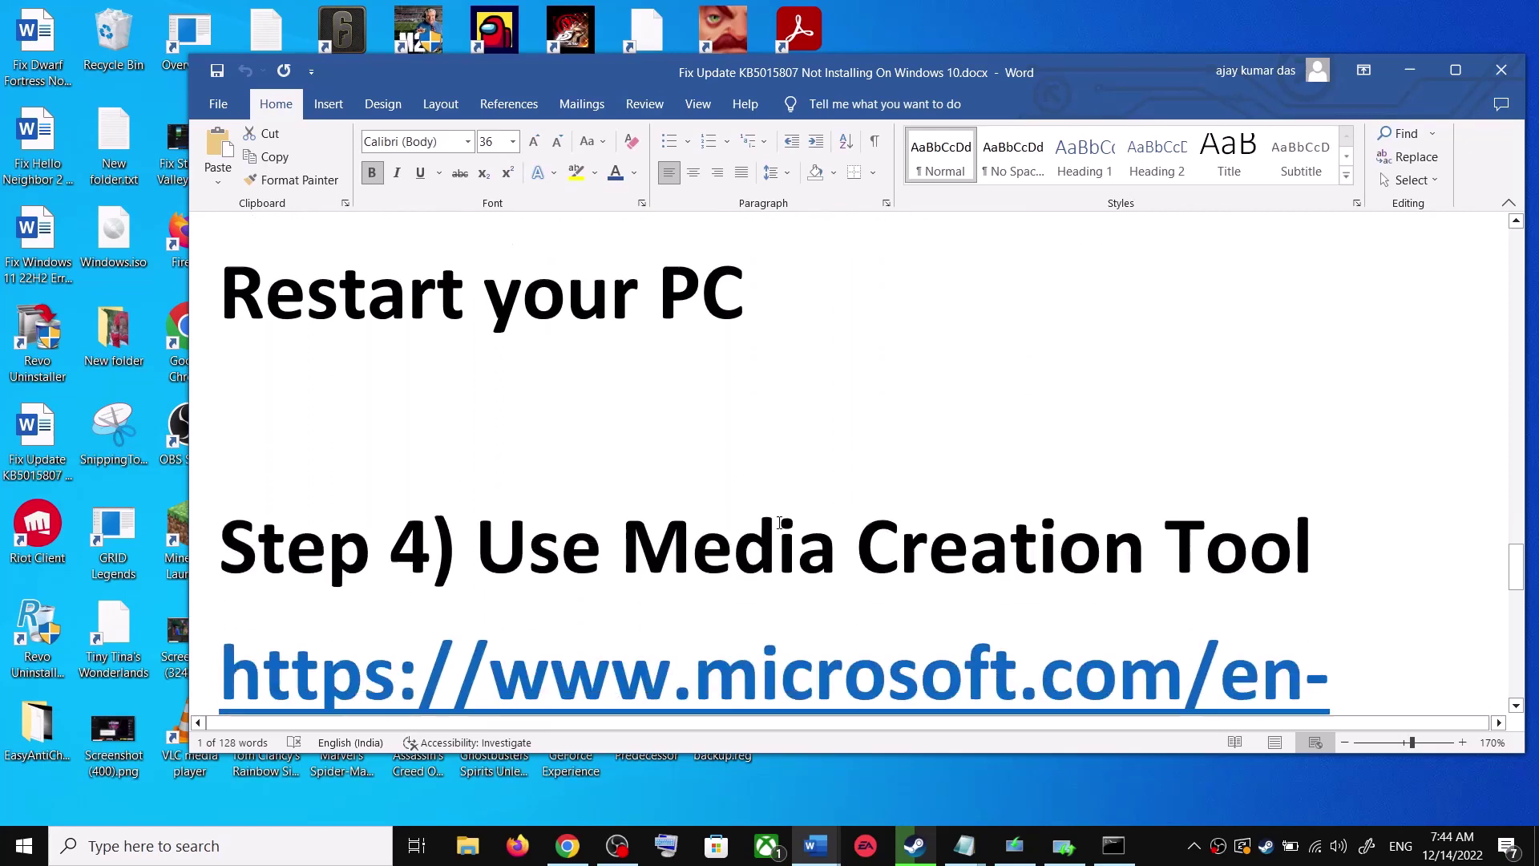
drag(561, 521, 1267, 535)
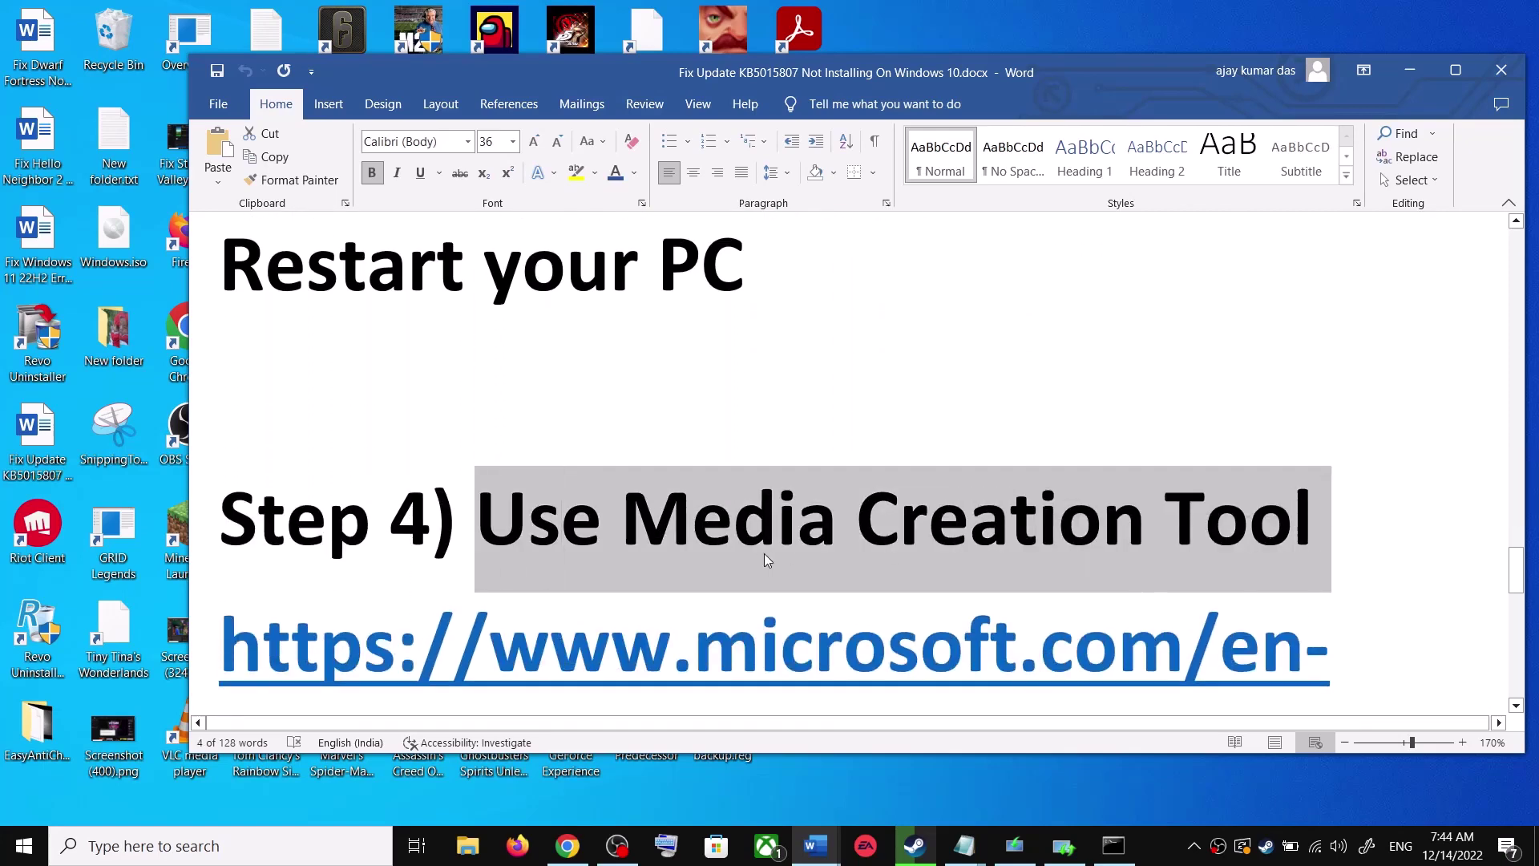
scroll(766, 561, down, 3)
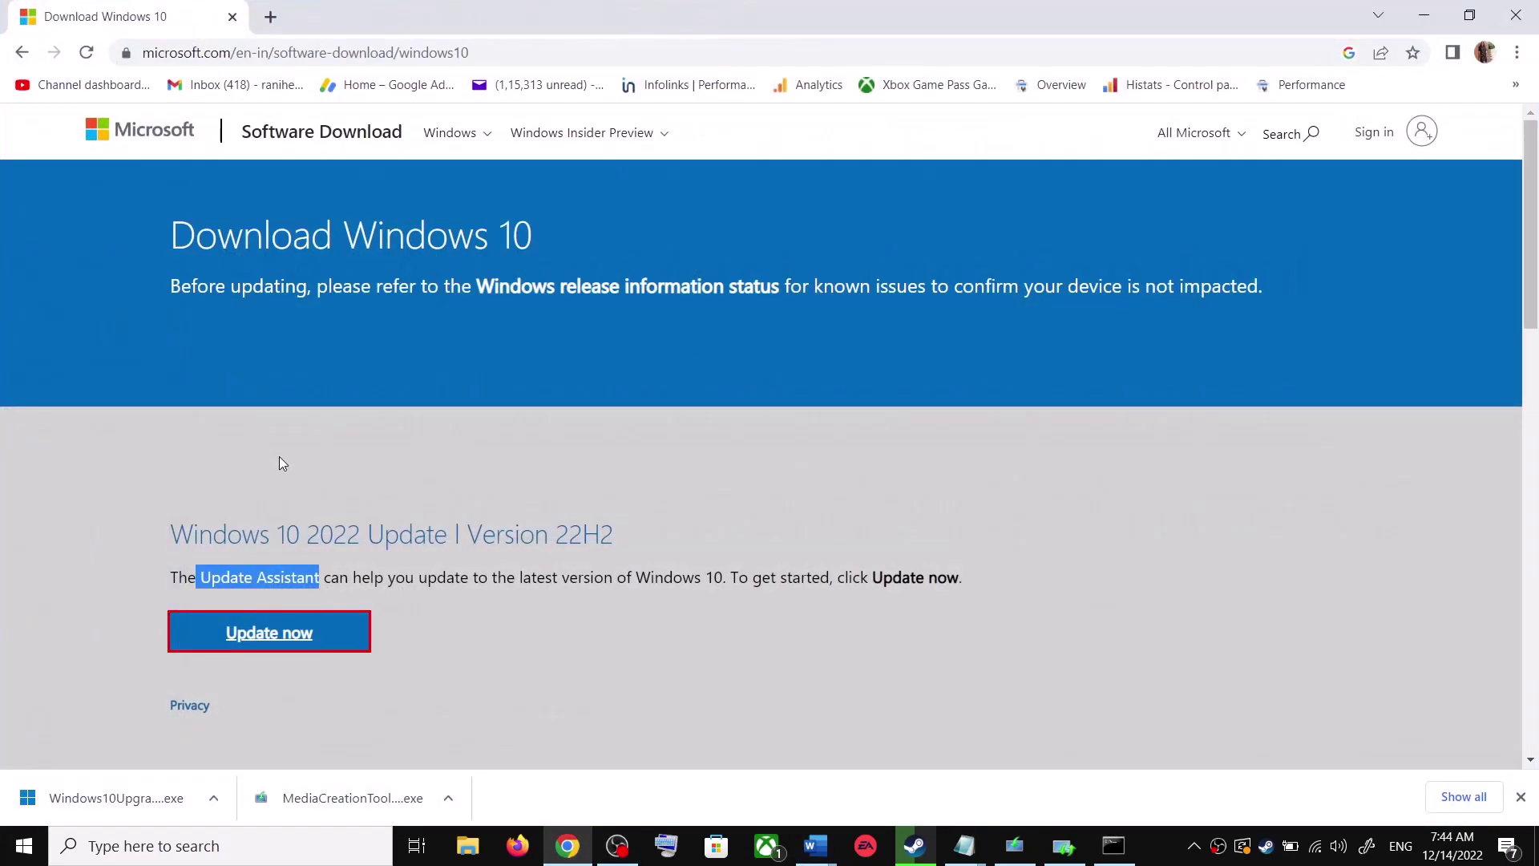
scroll(280, 461, down, 5)
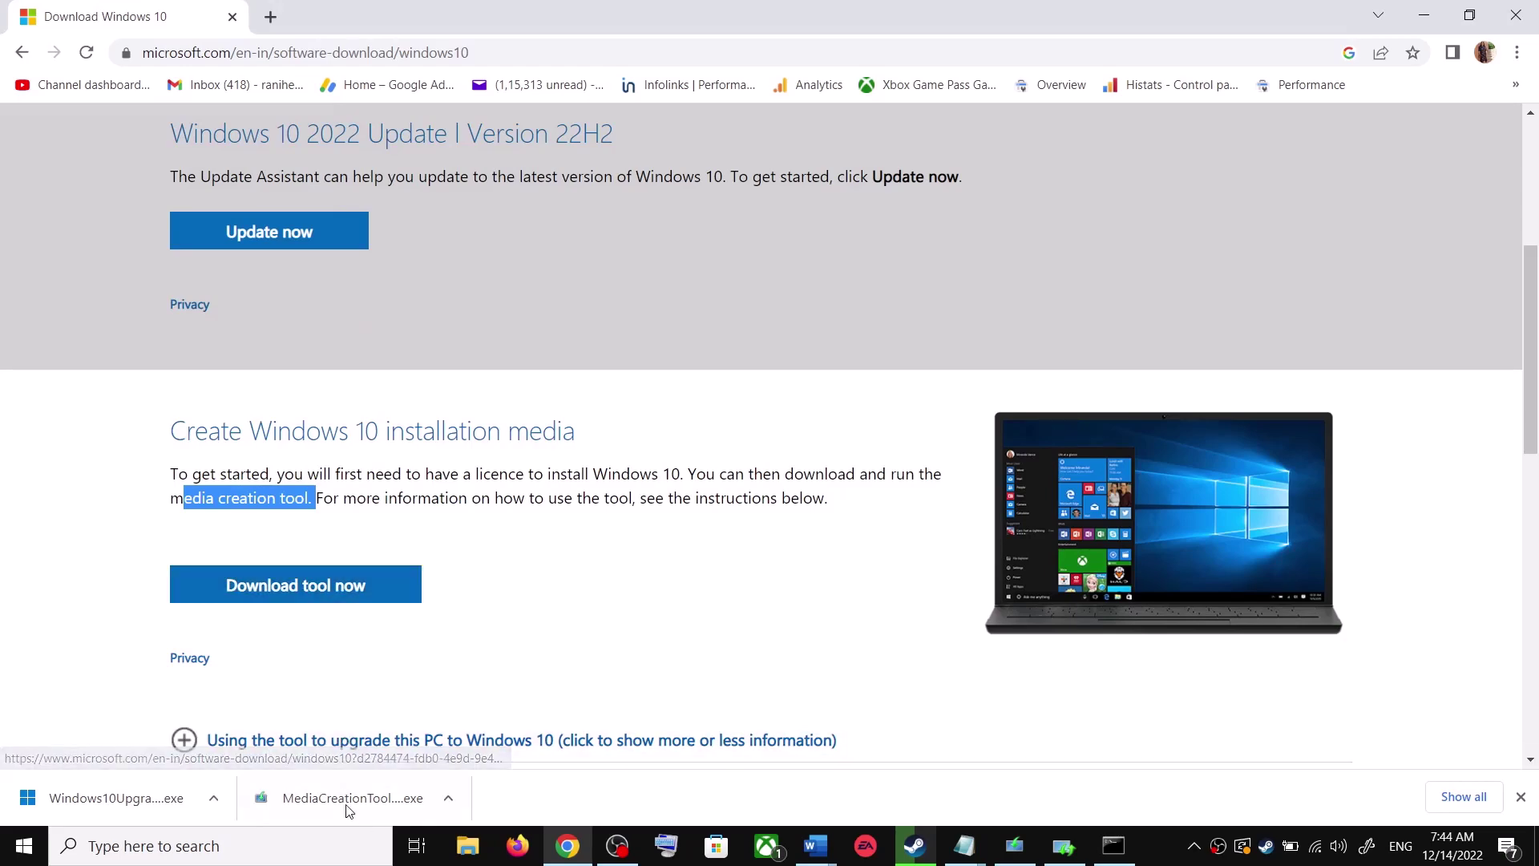
Launch the Media Creation Tool, accept the licence, and proceed with Upgrade this PC now
click(324, 806)
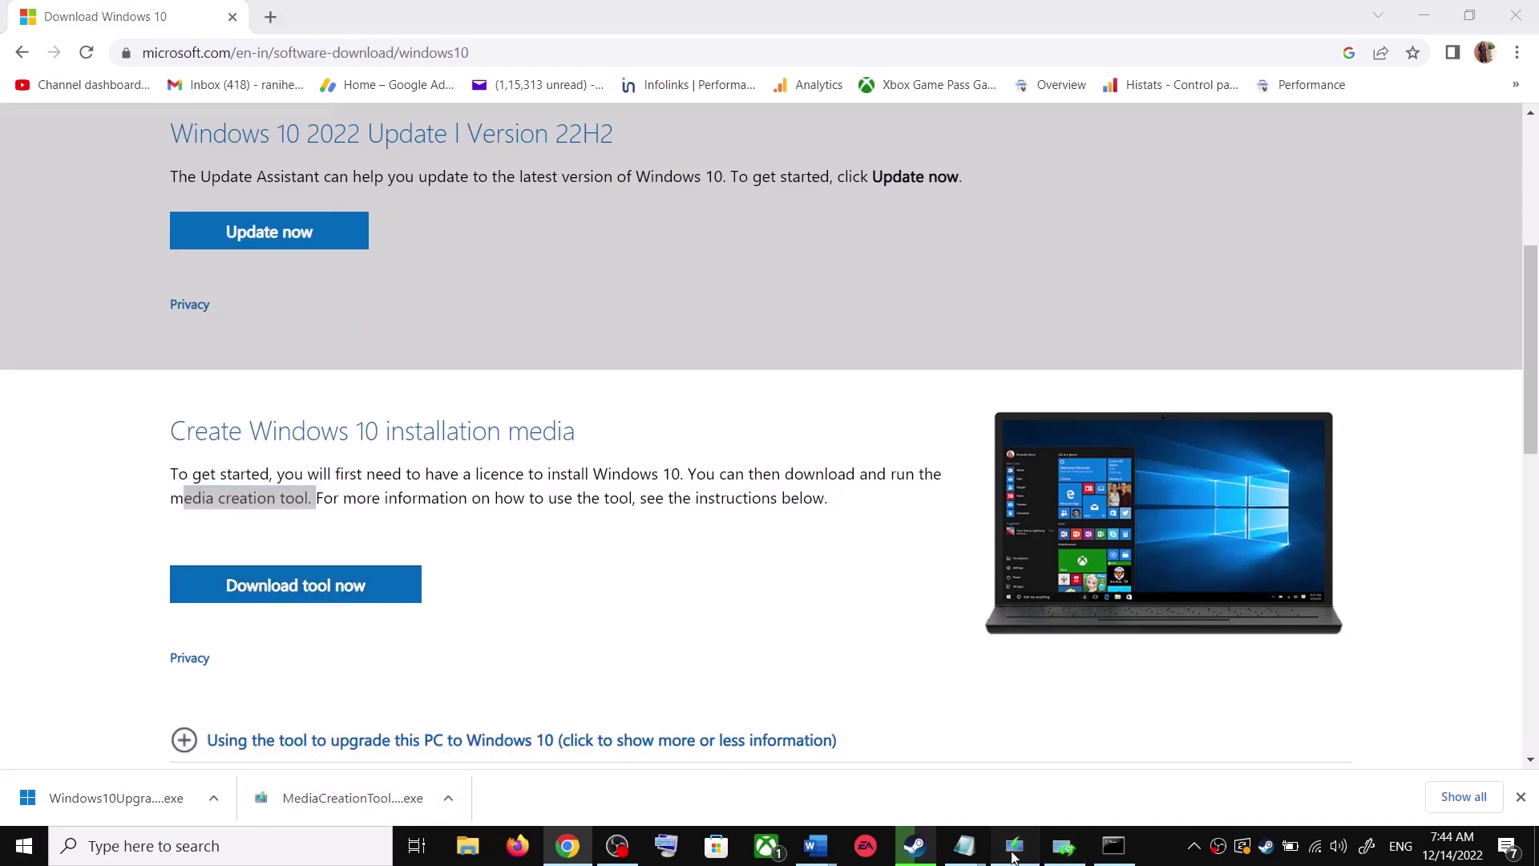
click(1045, 662)
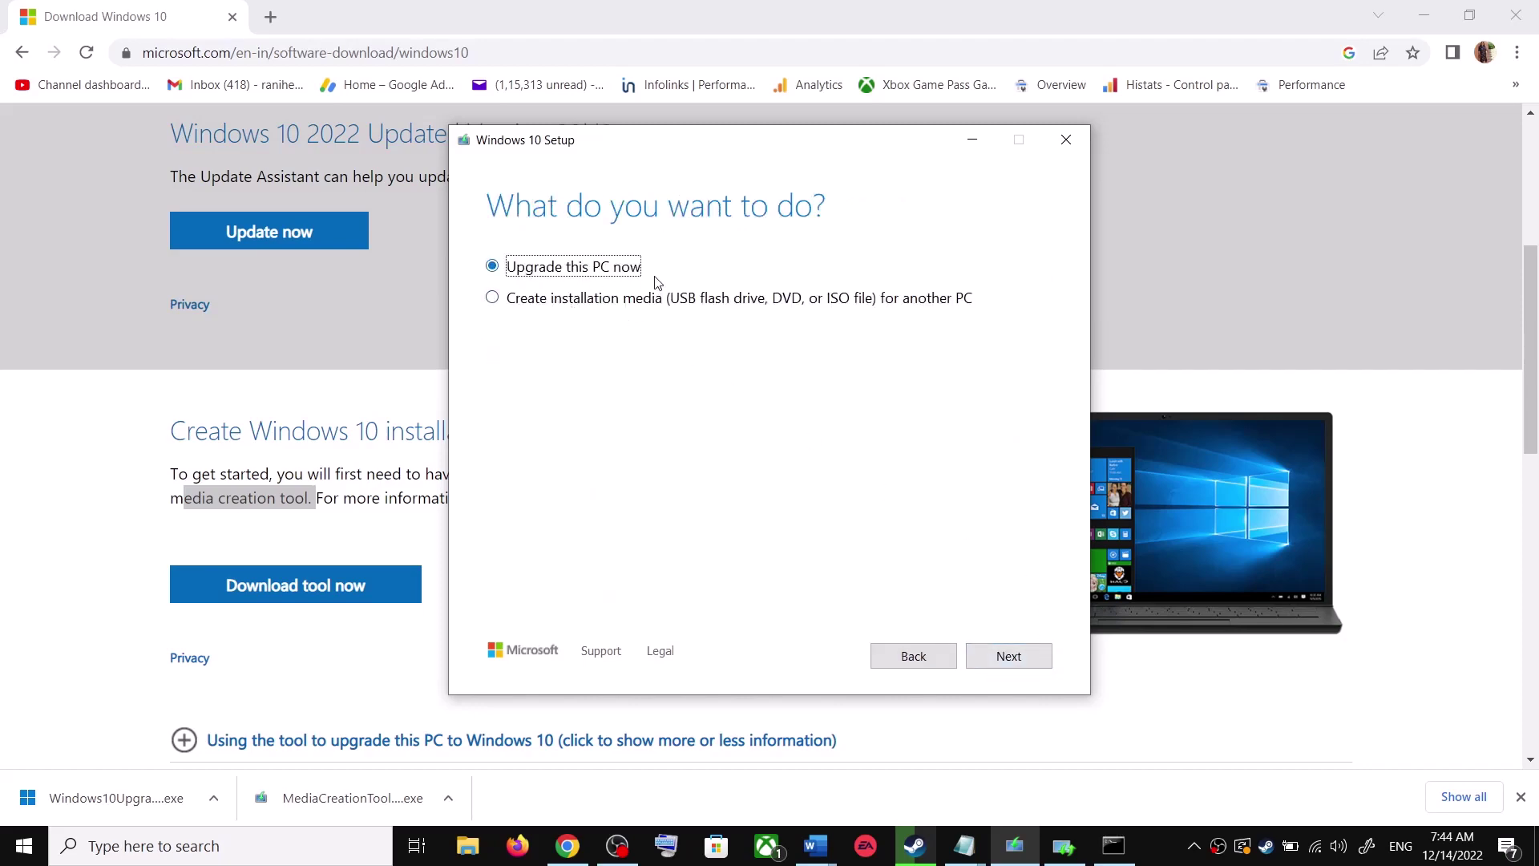
click(1021, 657)
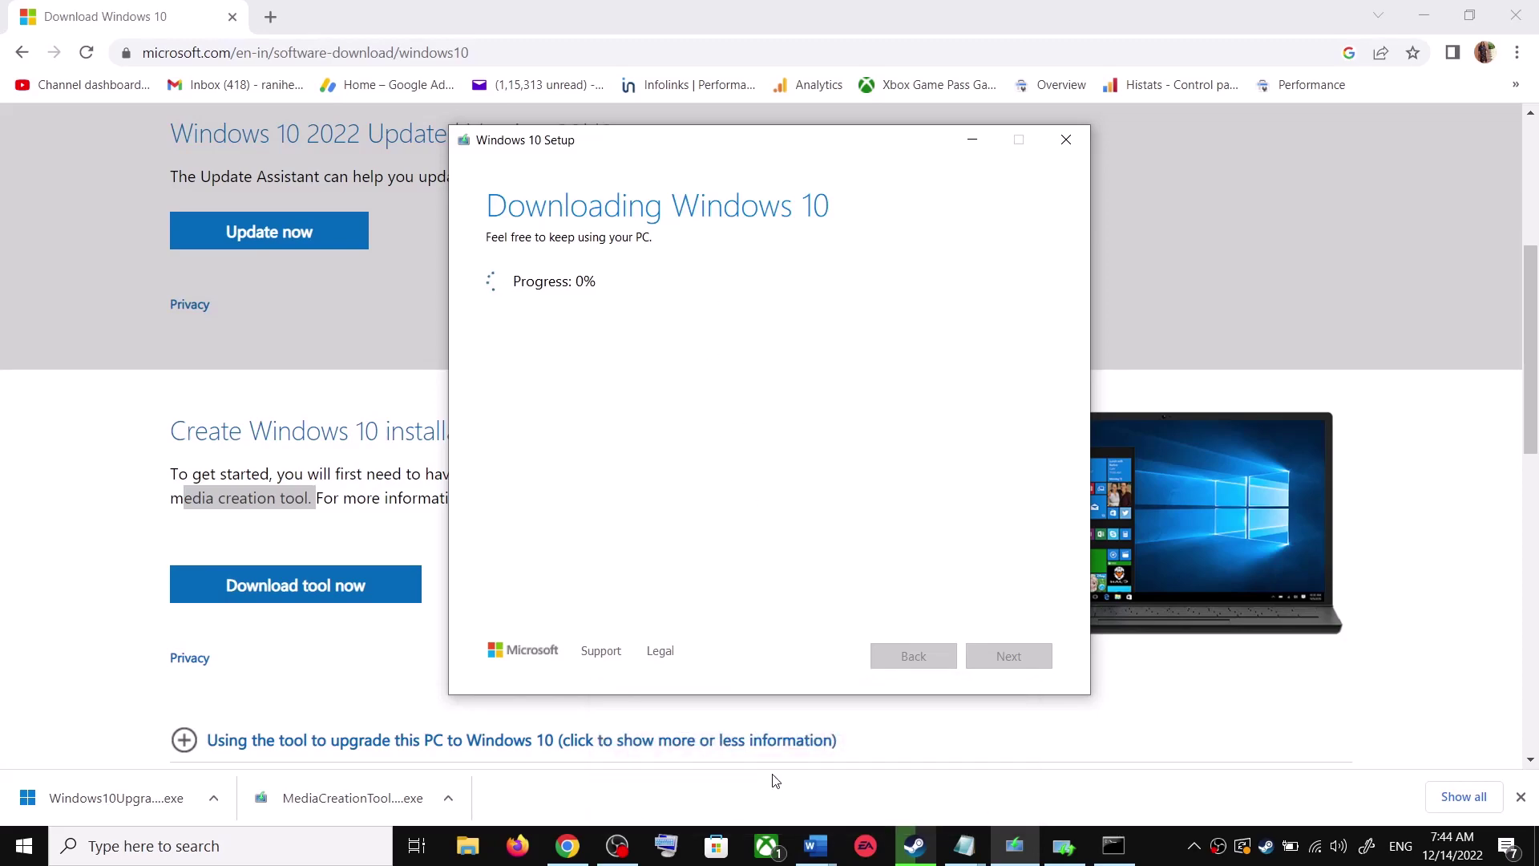
Bring the Word guide back in front of Setup
click(825, 858)
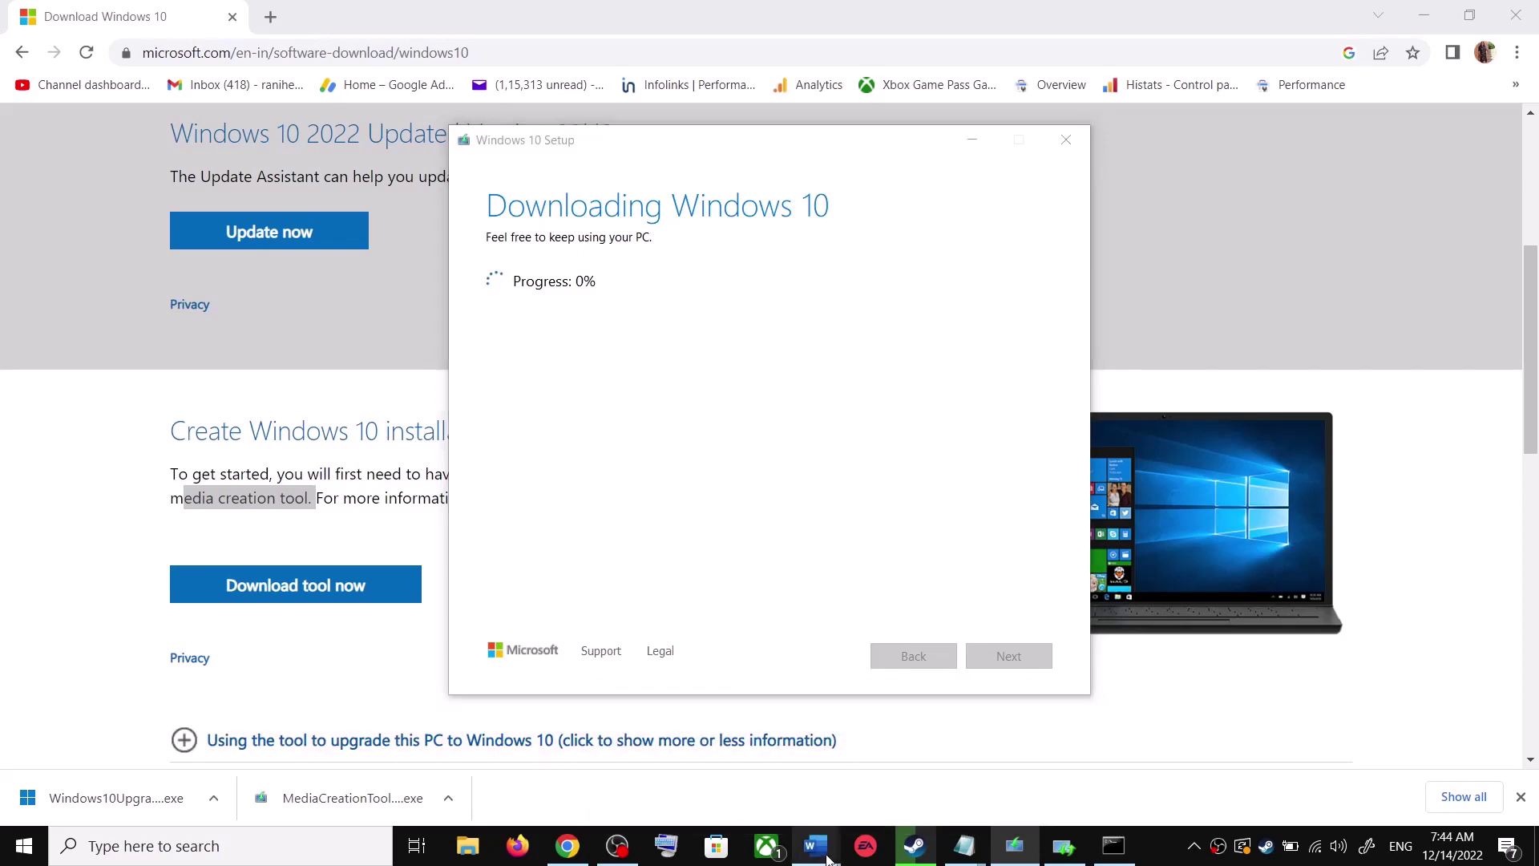
click(917, 765)
scroll(1057, 500, down, 5)
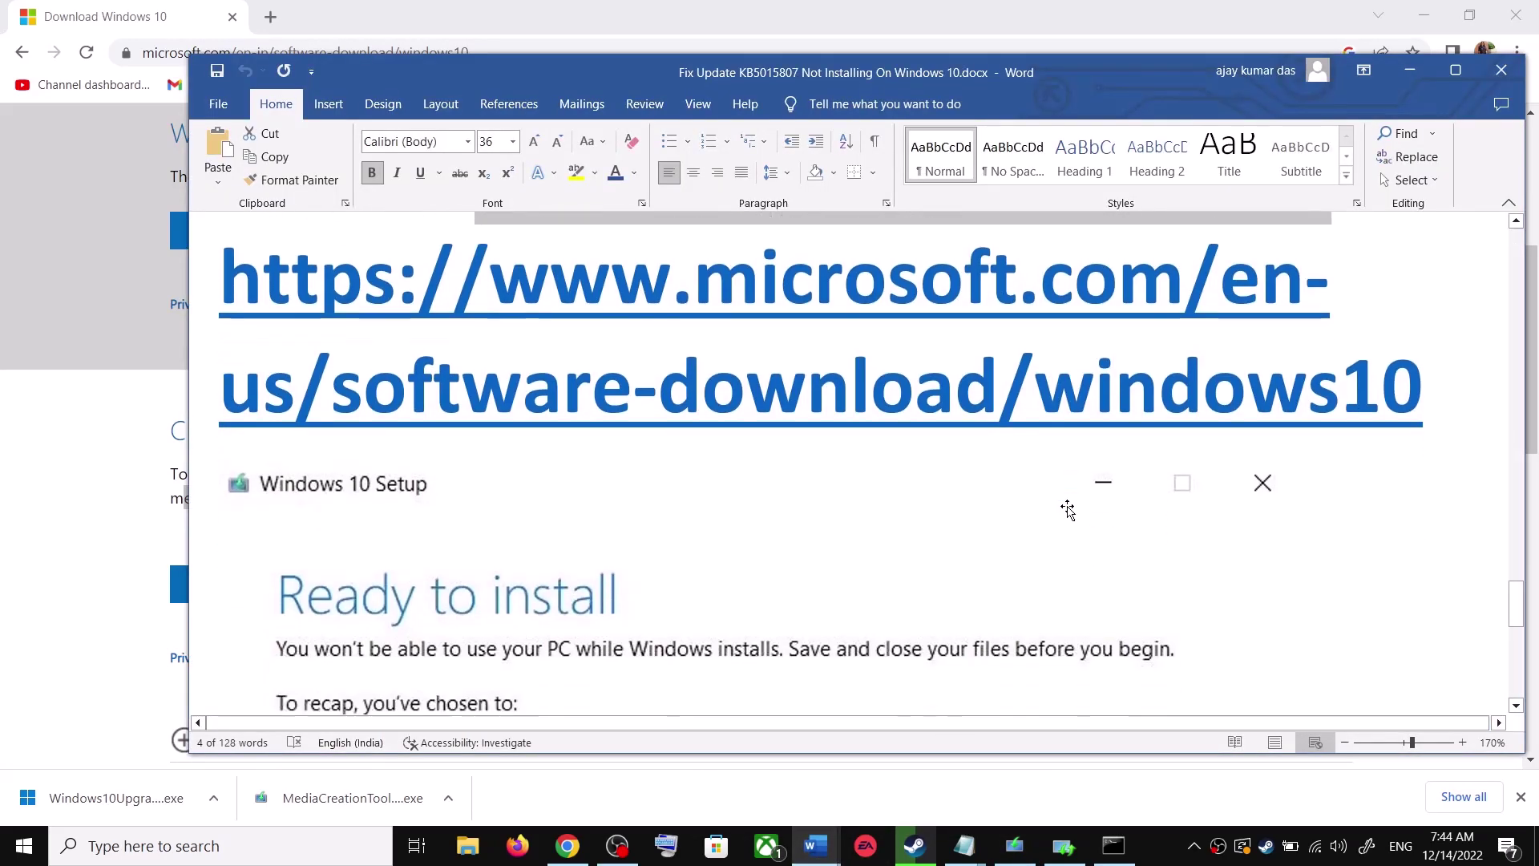
Maximize Word, scroll down to the Install screenshot, then back up to 'Ready to install'
click(1454, 73)
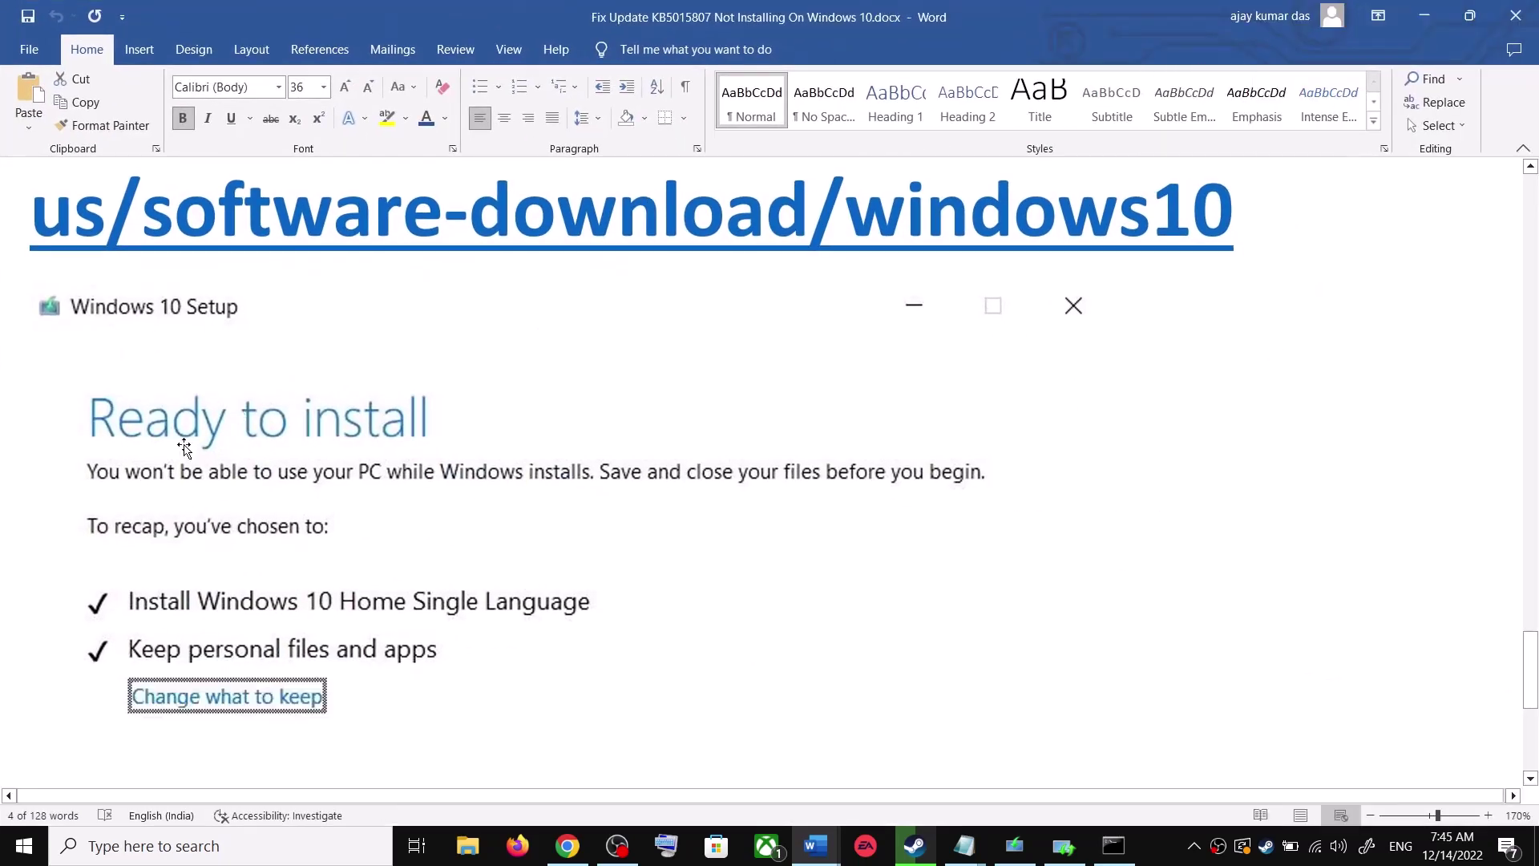
scroll(343, 463, down, 3)
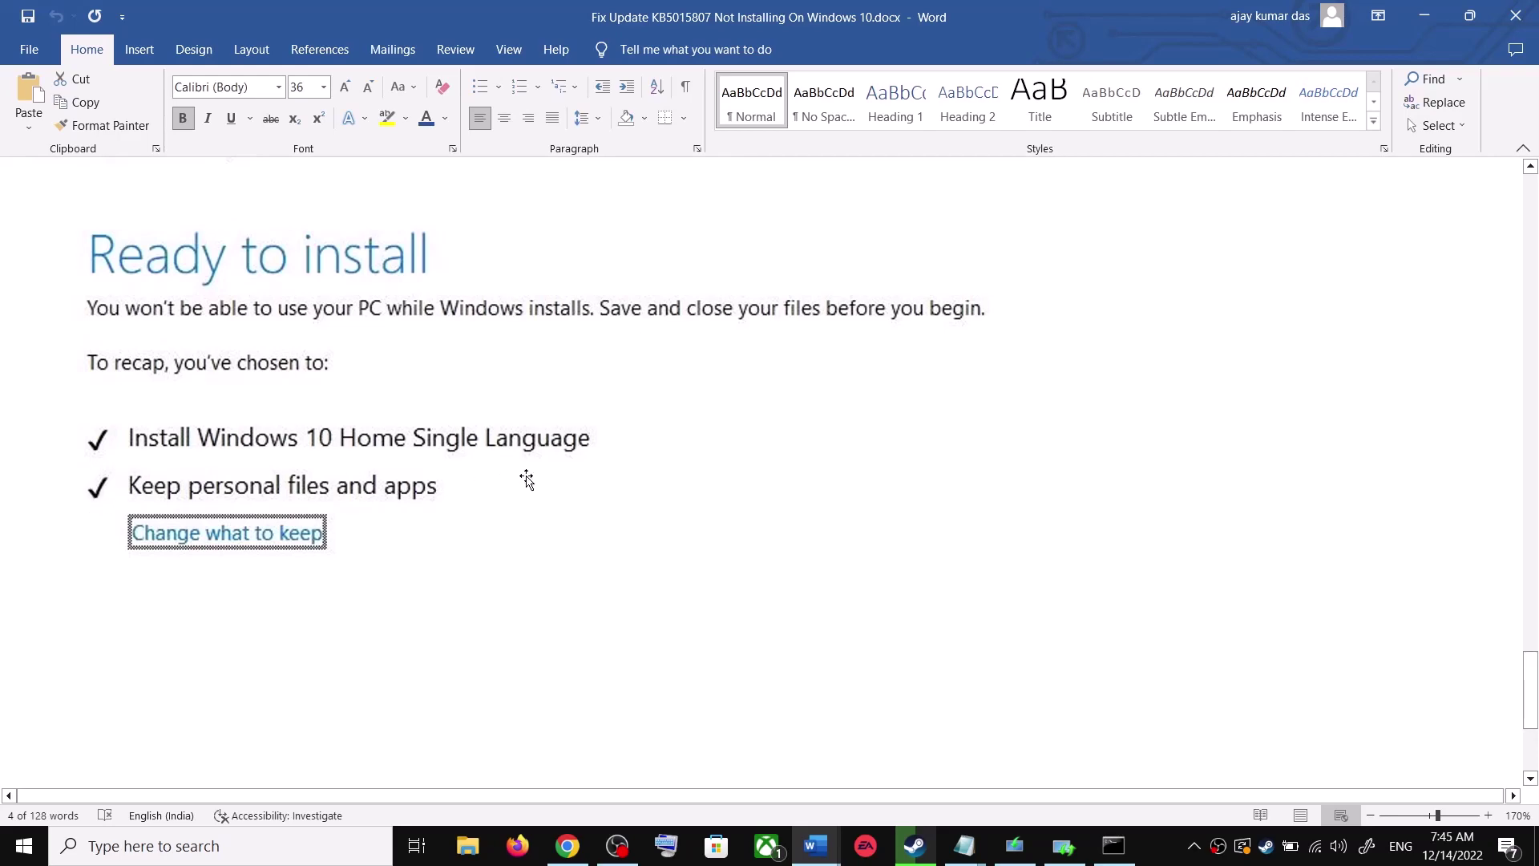
scroll(536, 484, down, 4)
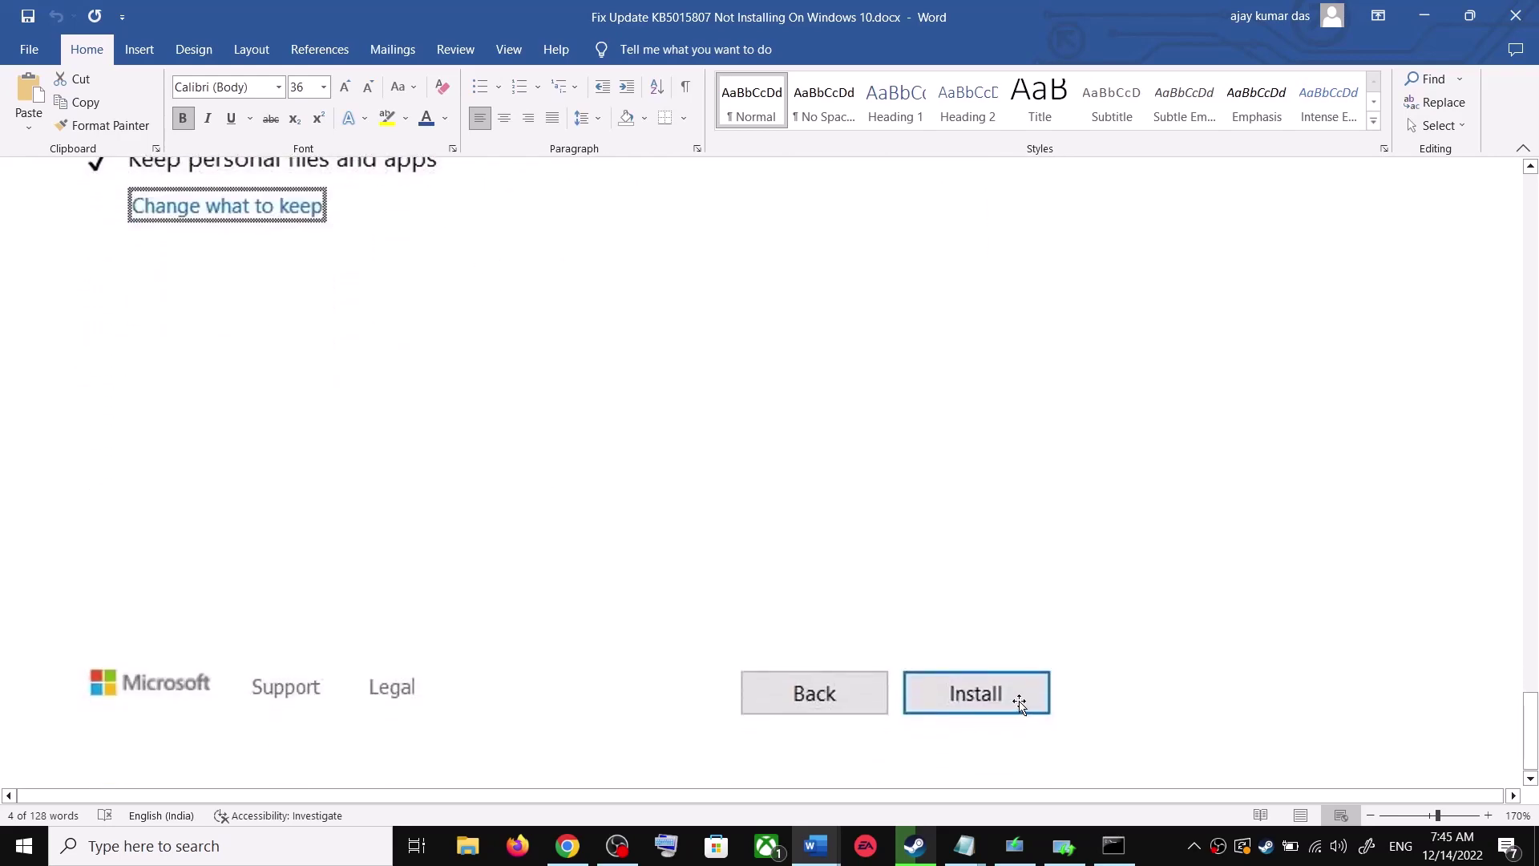
scroll(783, 557, up, 5)
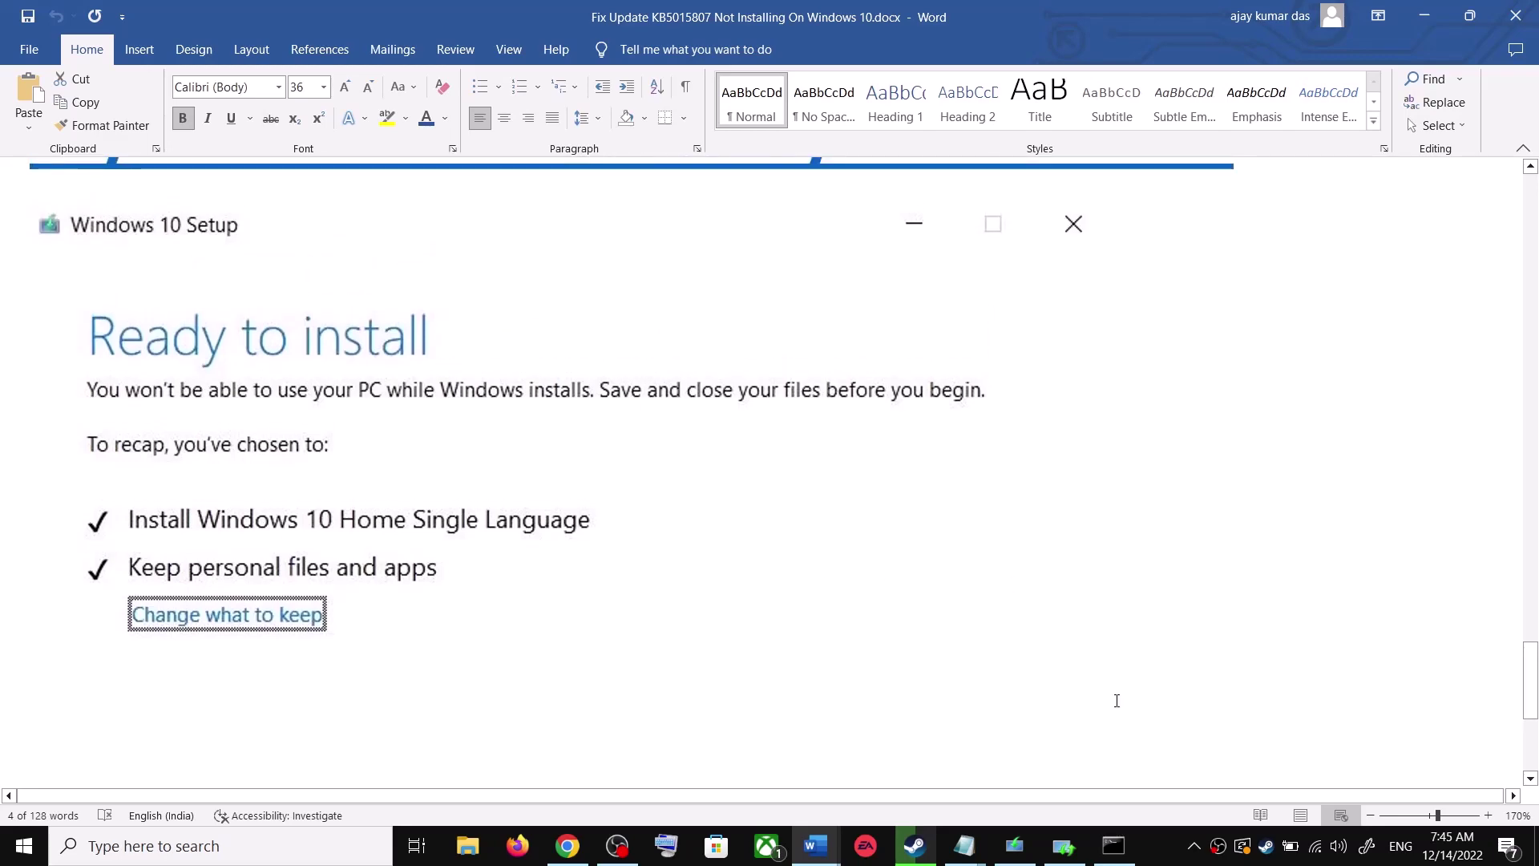